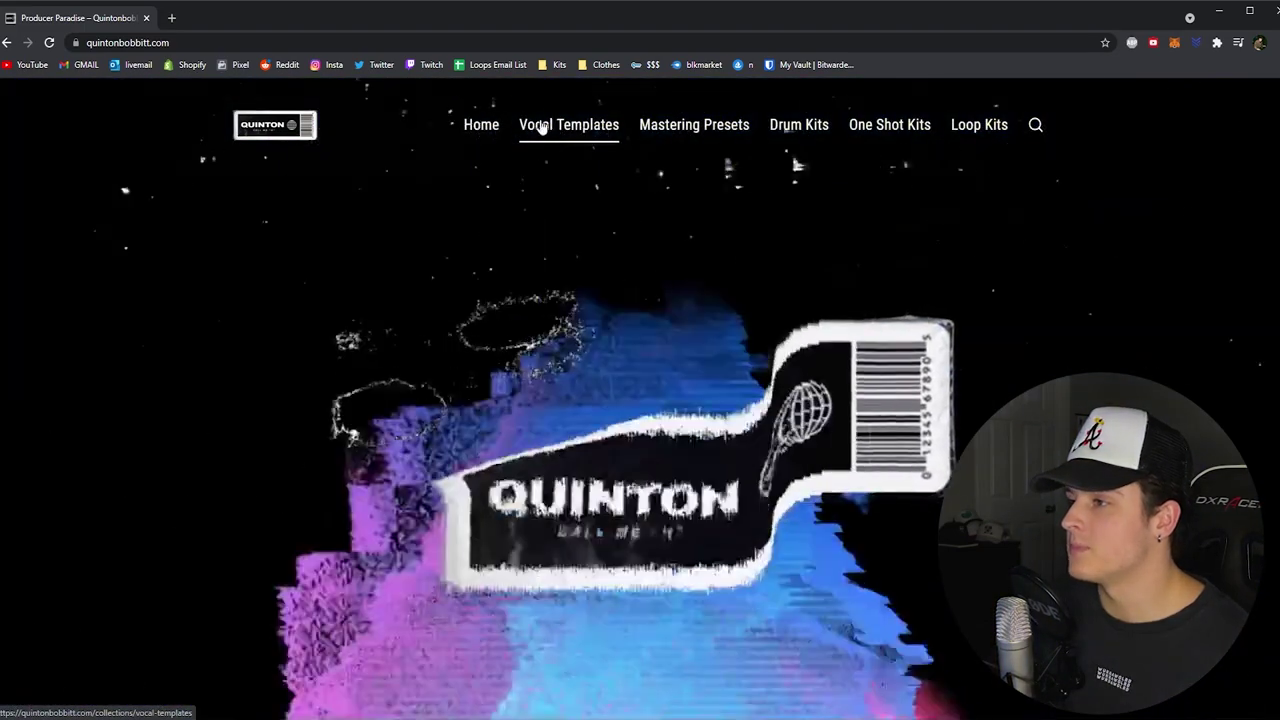
# Step: Go through Vocal Templates to the Dro Kenji 'Superstar' vocal preset product page
pyautogui.click(540, 126)
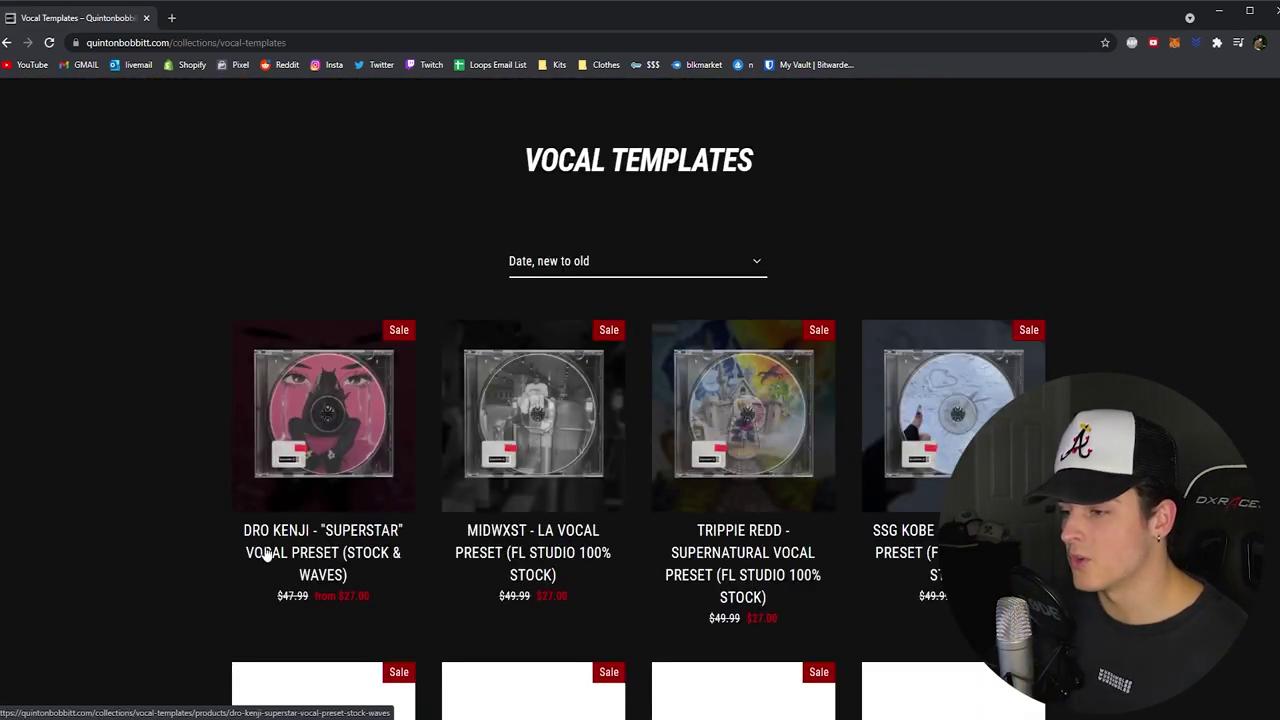
pyautogui.click(305, 565)
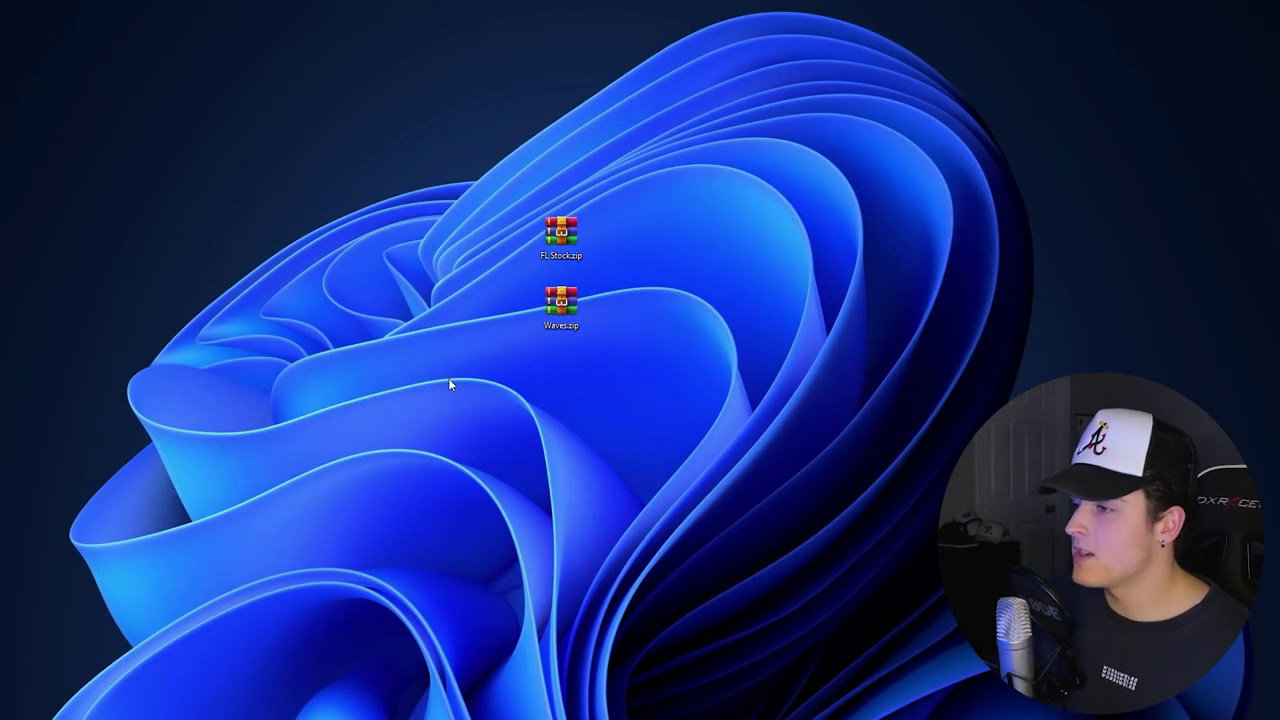
# Step: Extract the FL Stock folder from FL Stock.zip onto the desktop
pyautogui.moveTo(762, 312); pyautogui.dragTo(445, 318)
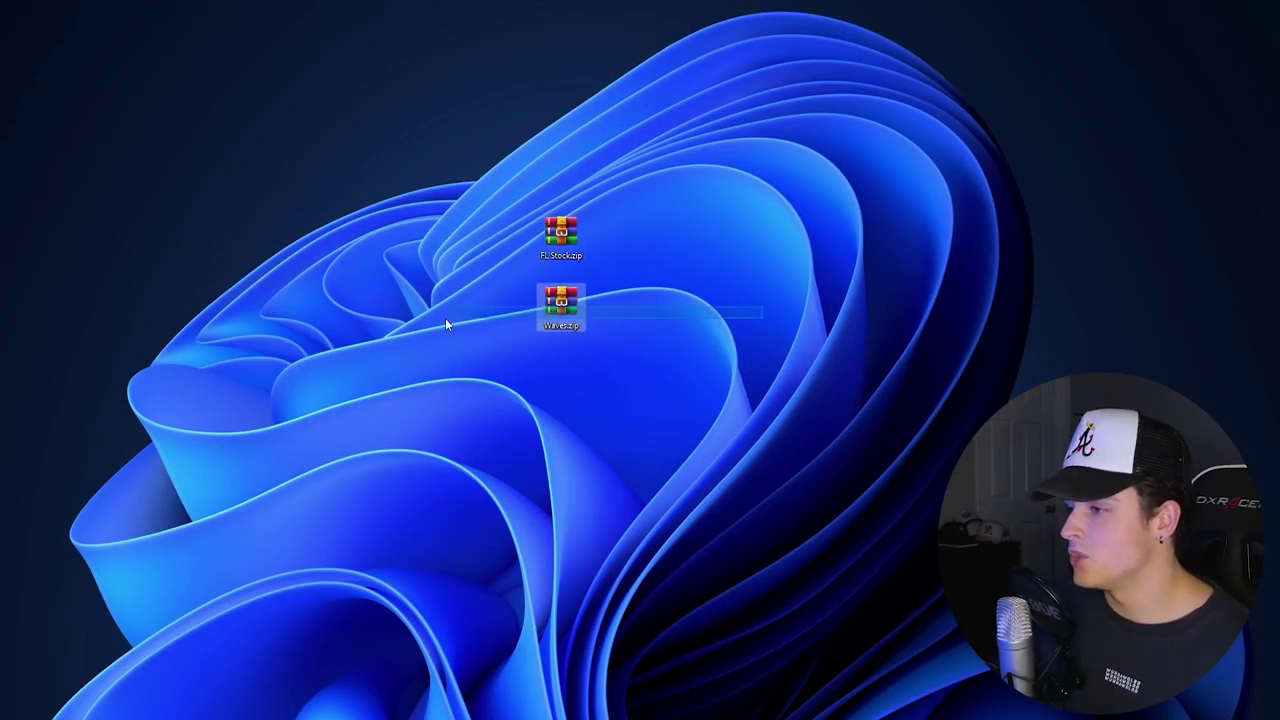
pyautogui.click(471, 215)
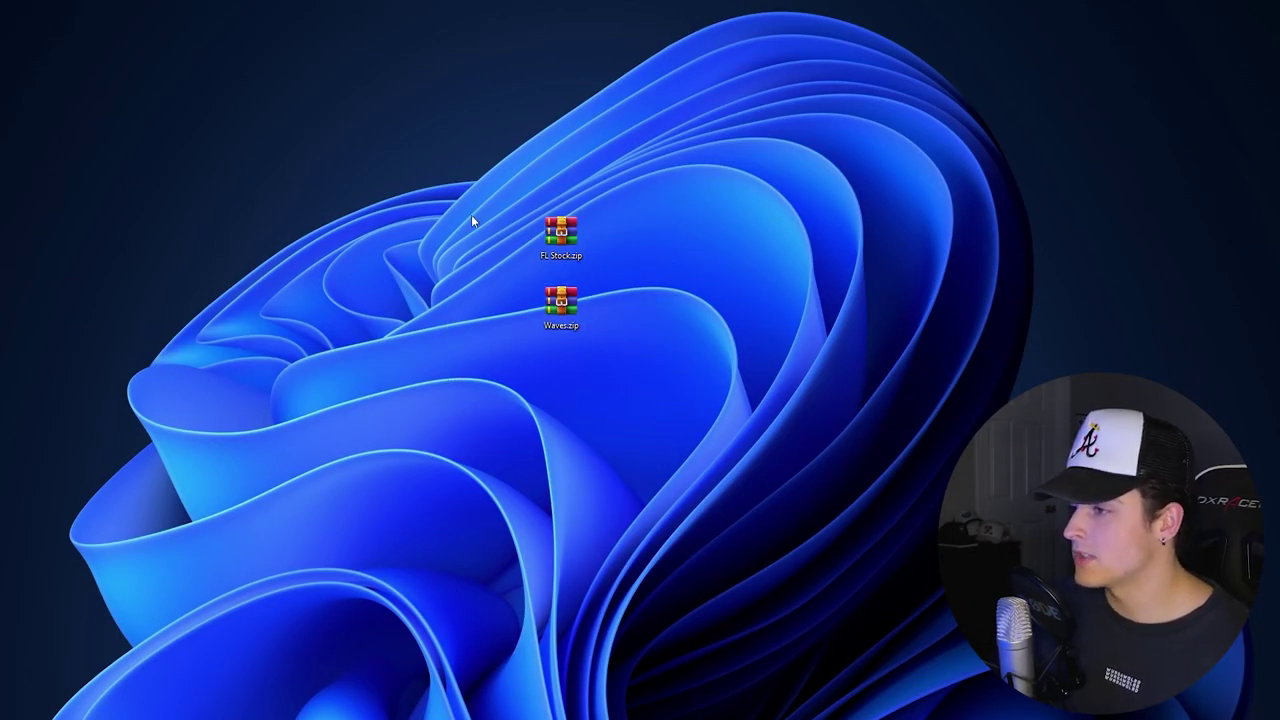
pyautogui.doubleClick(562, 230)
pyautogui.moveTo(735, 318); pyautogui.dragTo(459, 254)
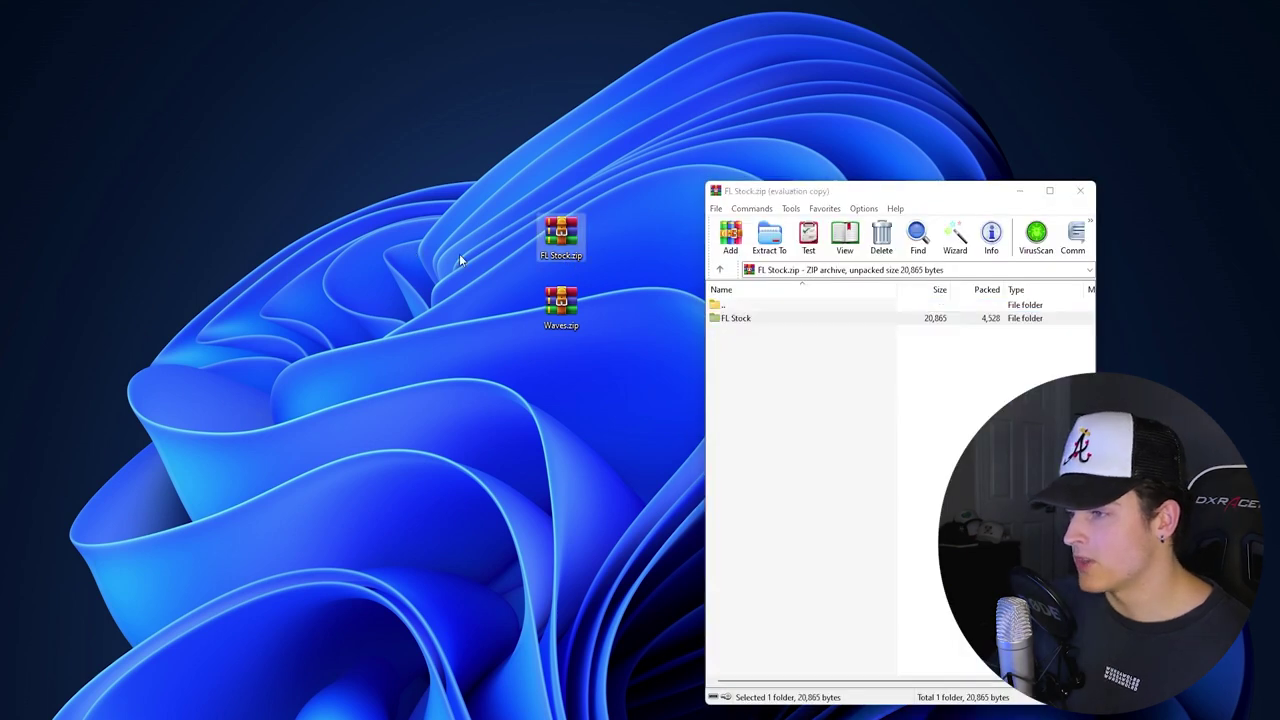
pyautogui.click(1080, 190)
# Step: Extract the Waves folder from Waves.zip onto the desktop
pyautogui.doubleClick(561, 303)
pyautogui.moveTo(733, 318); pyautogui.dragTo(395, 300)
pyautogui.click(1080, 190)
# Step: Open the extracted FL Stock and Waves folders to check the .fst presets
pyautogui.doubleClick(413, 166)
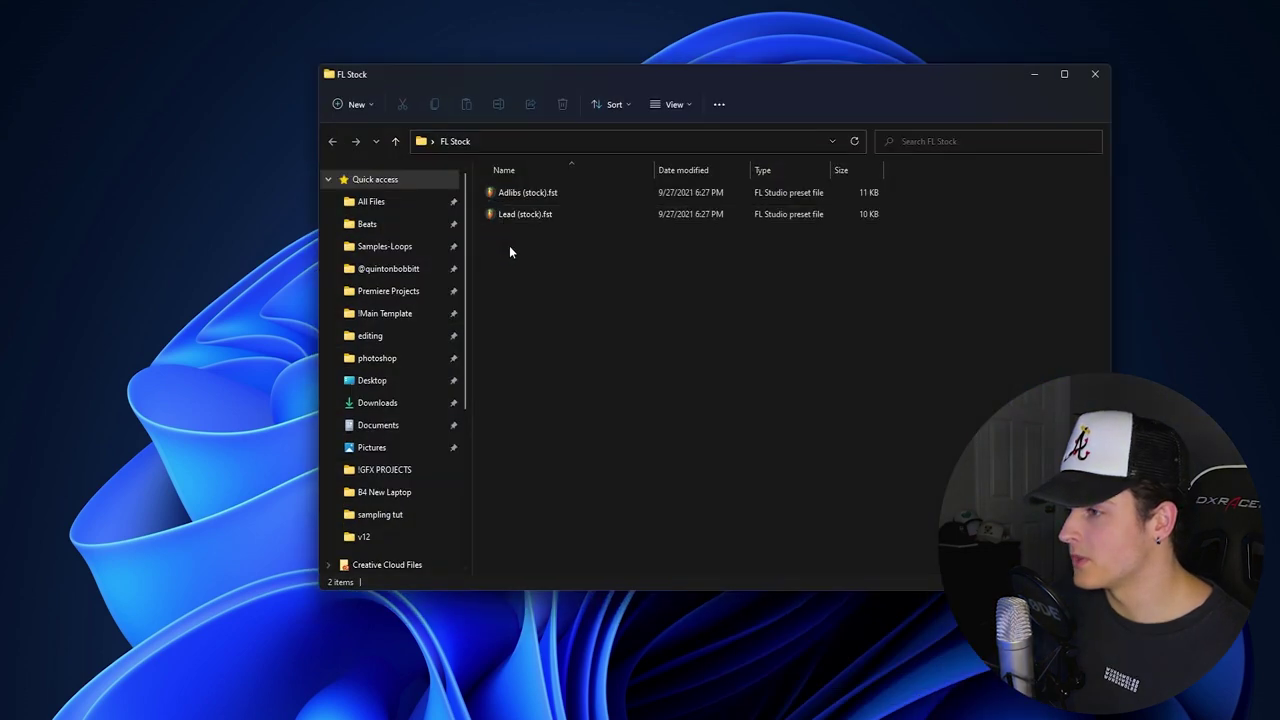
pyautogui.moveTo(519, 262); pyautogui.dragTo(545, 193)
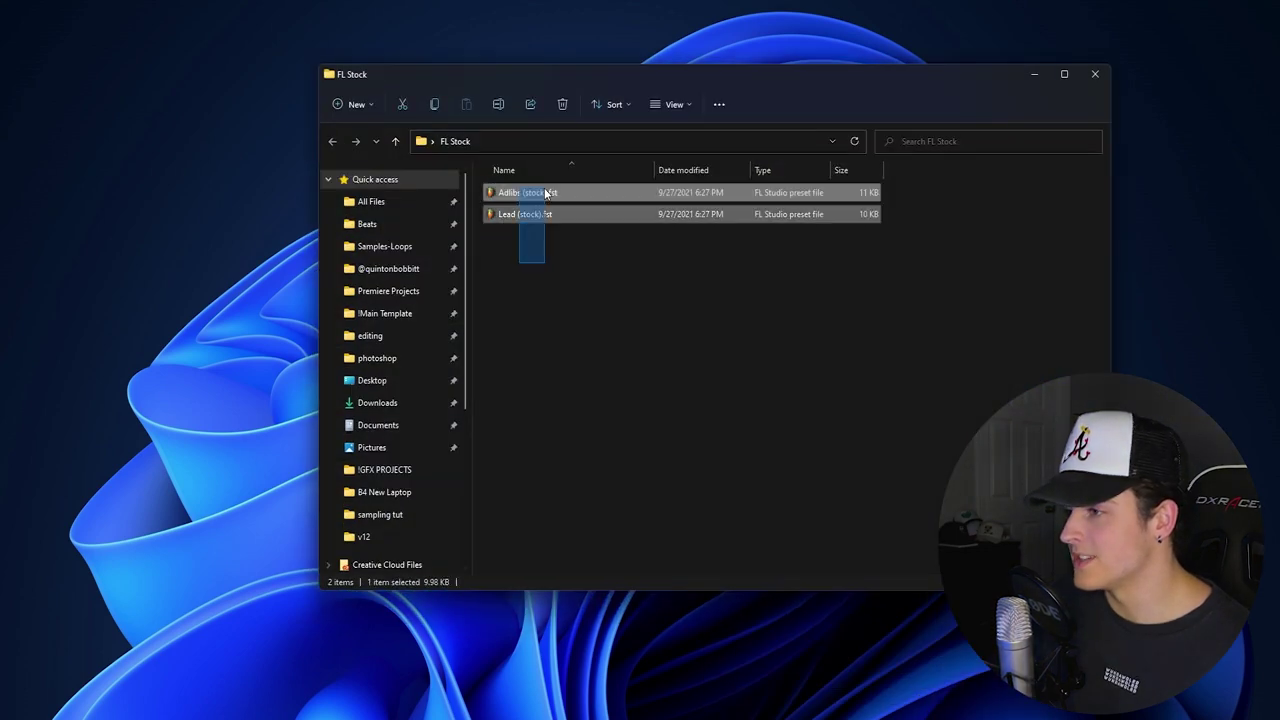
pyautogui.click(1096, 76)
pyautogui.doubleClick(418, 252)
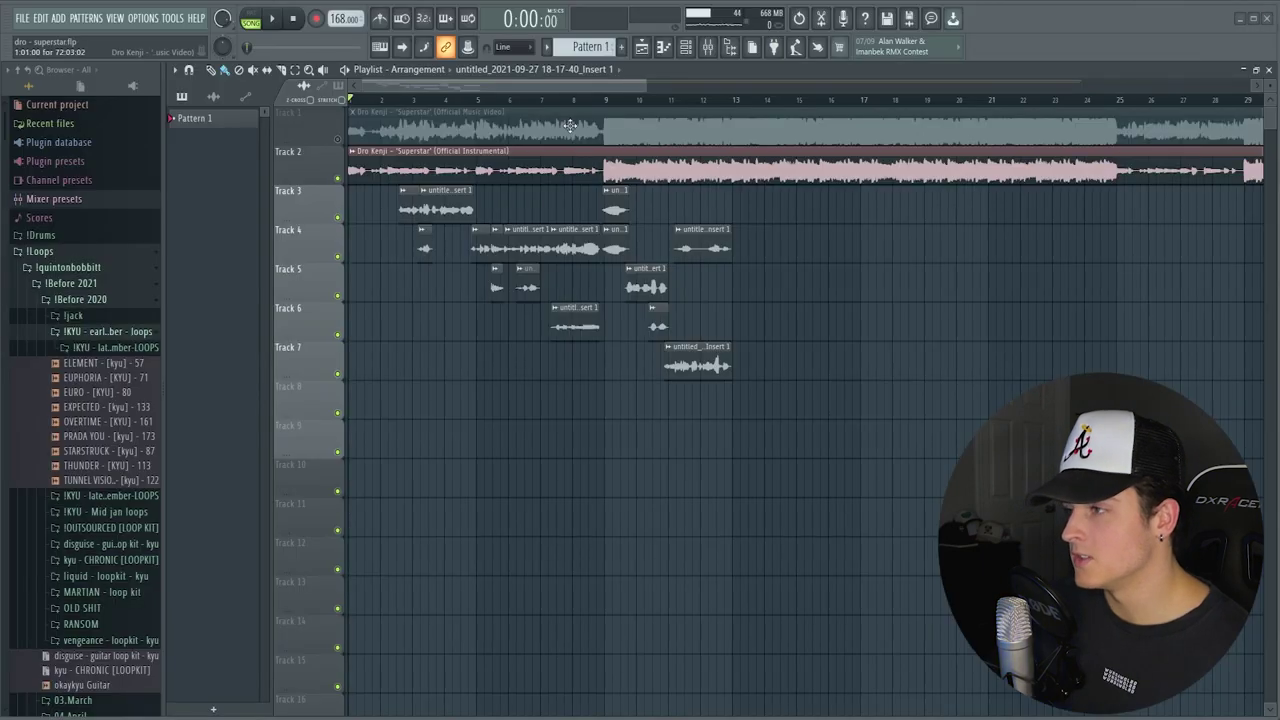
# Step: Open a file browser at Desktop > FL Stock beside FL Studio
pyautogui.press('super+e')
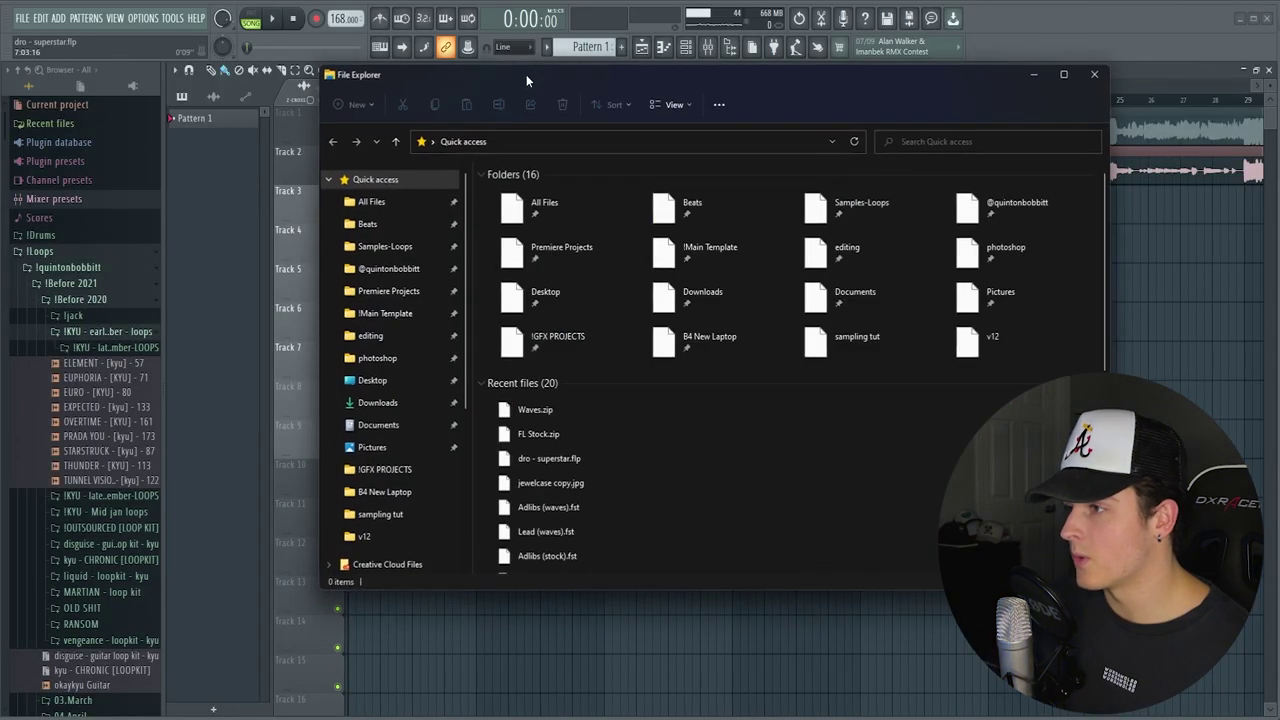
pyautogui.moveTo(534, 78); pyautogui.dragTo(776, 84)
pyautogui.click(623, 379)
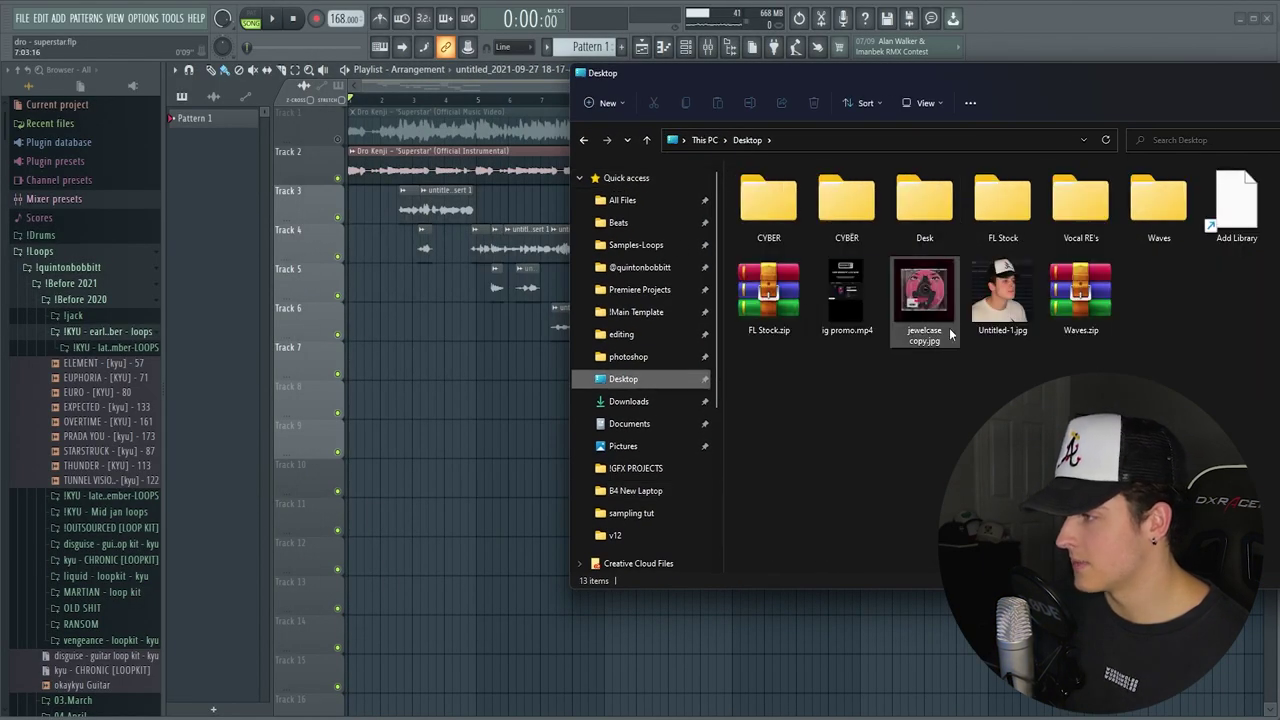
pyautogui.doubleClick(1003, 204)
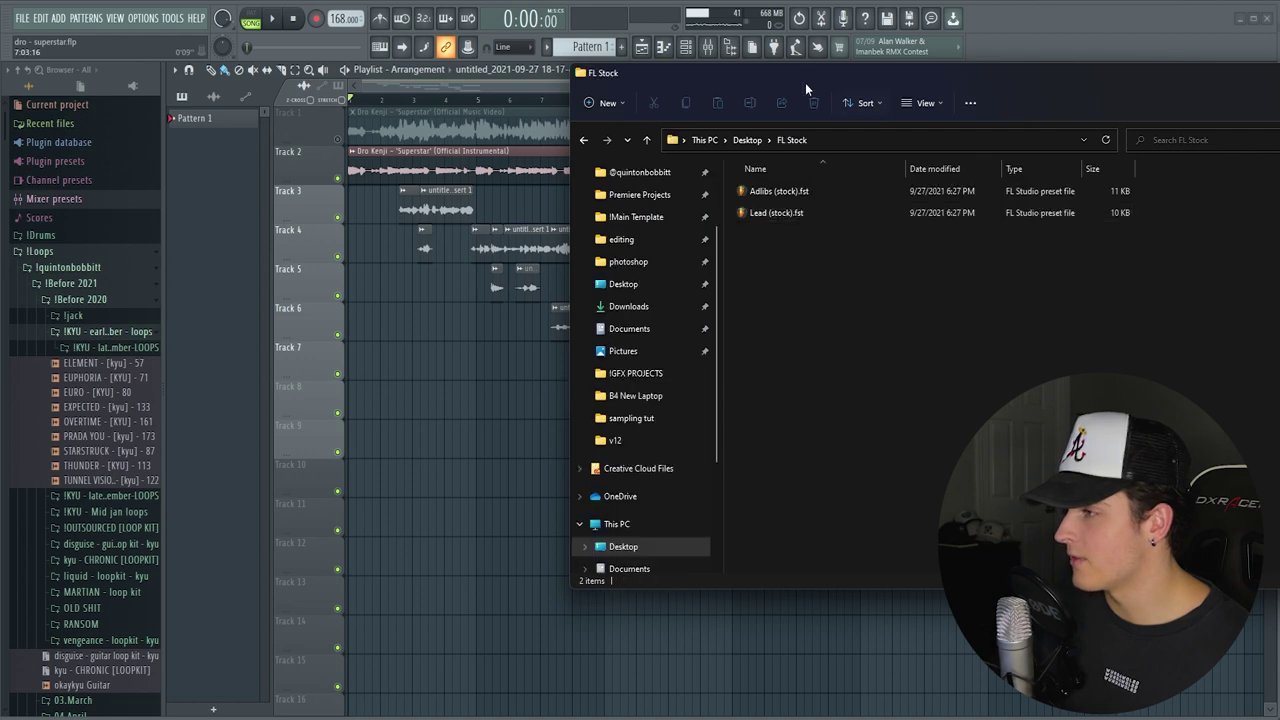
# Step: In the mixer, load Lead (stock).fst onto insert 11 and Adlibs (stock).fst onto insert 12
pyautogui.click(708, 47)
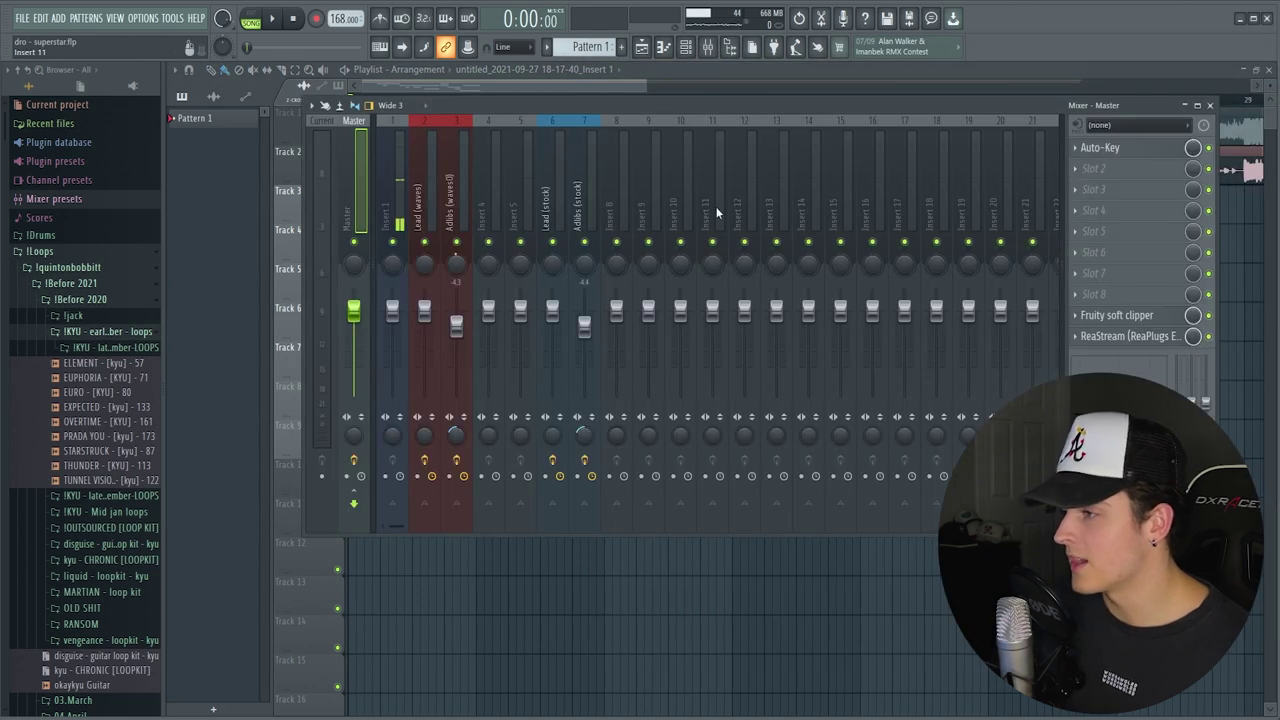
pyautogui.click(716, 212)
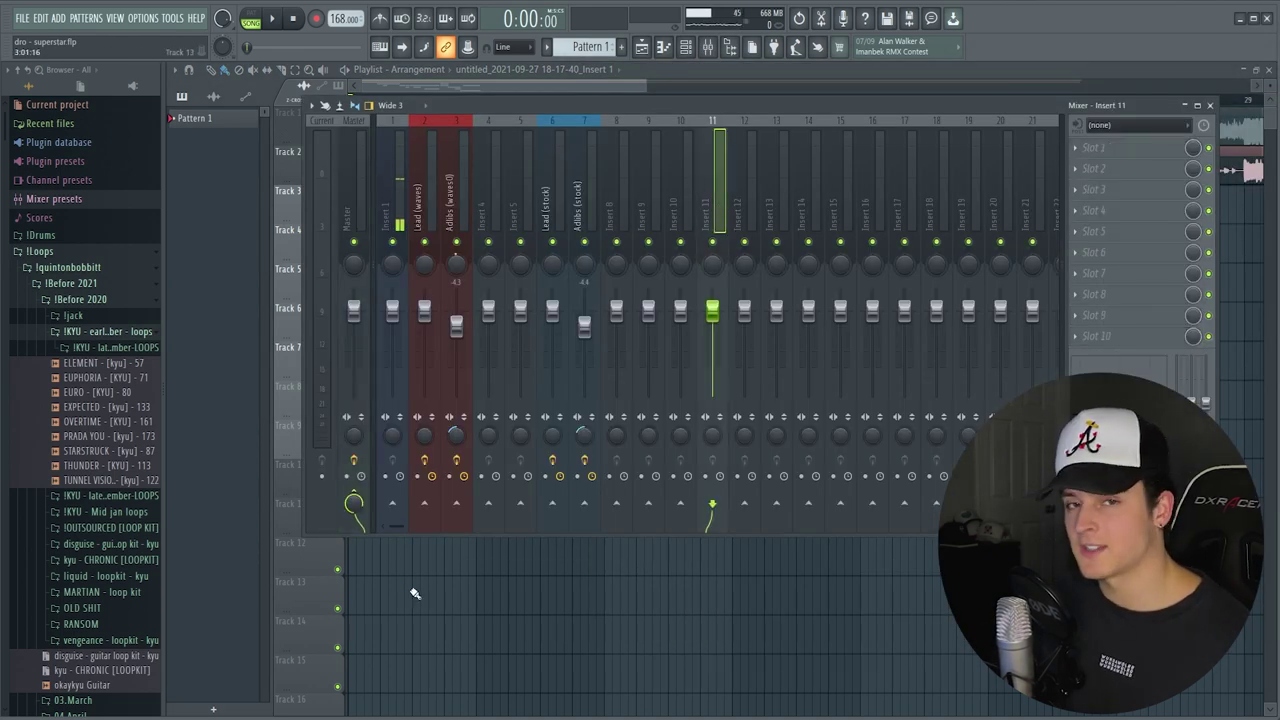
pyautogui.hotkey('alt', 'Tab')
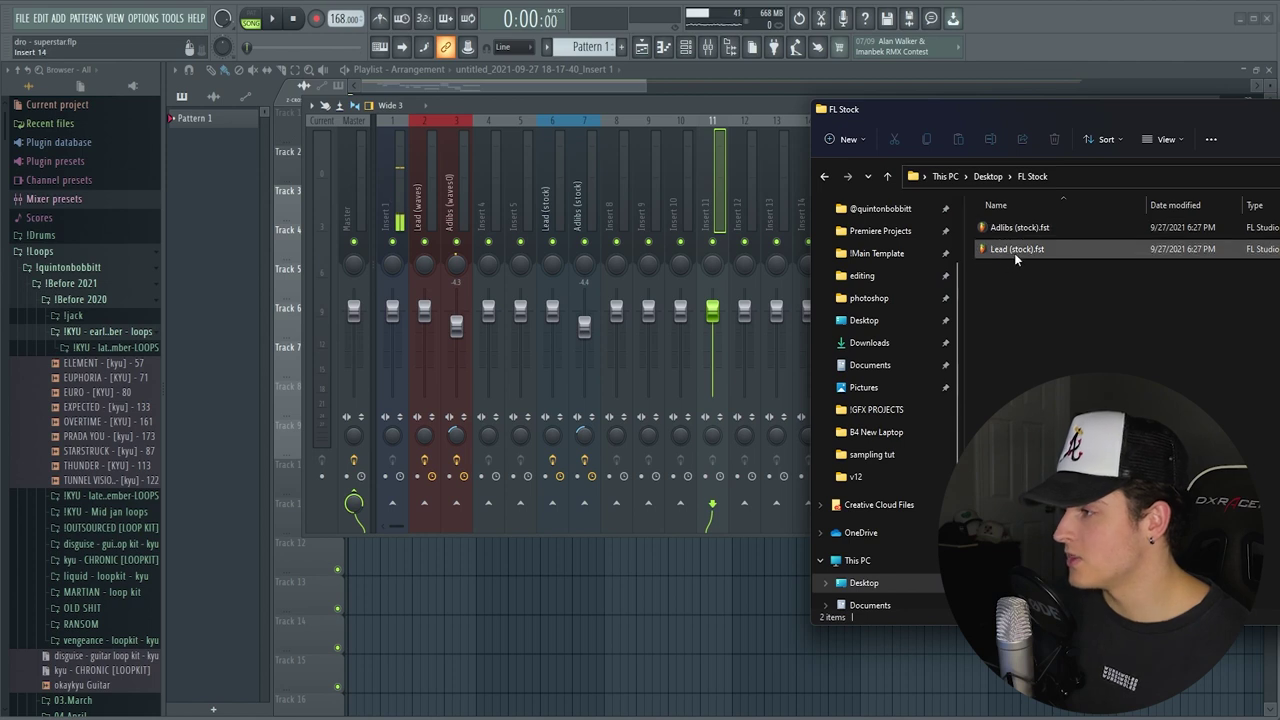
pyautogui.moveTo(1017, 251); pyautogui.dragTo(714, 190)
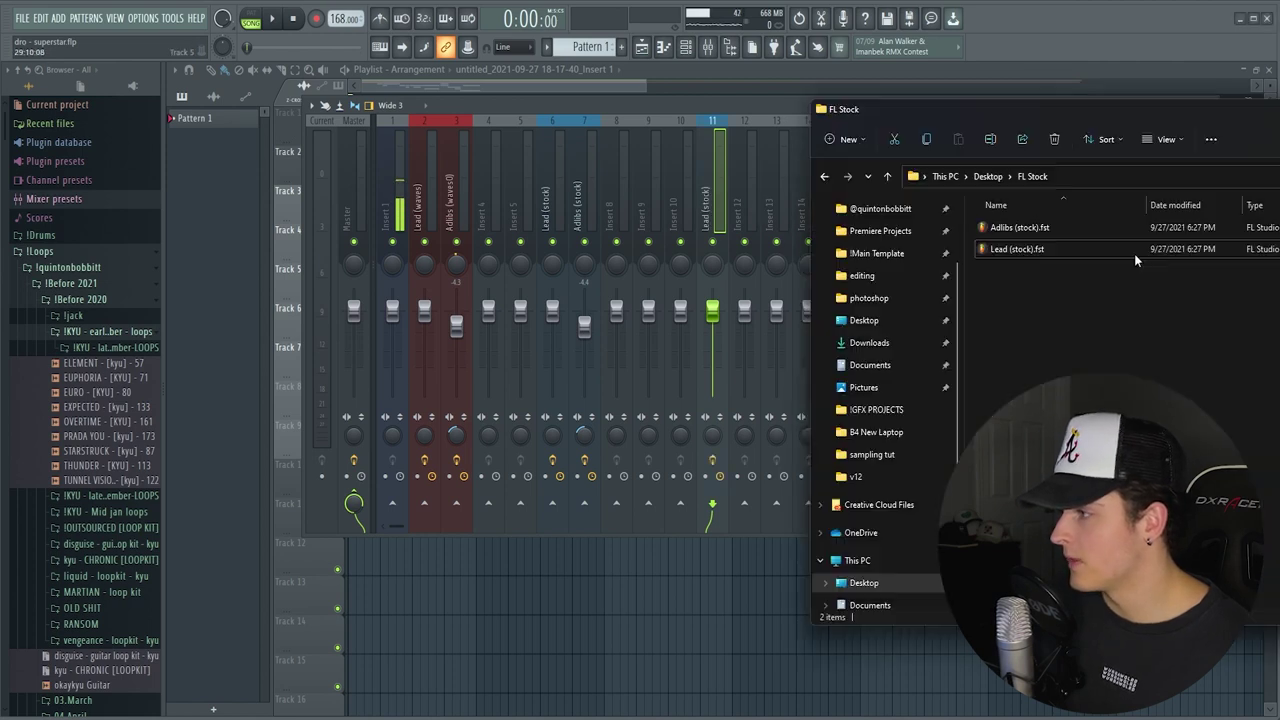
pyautogui.moveTo(1019, 227); pyautogui.dragTo(740, 212)
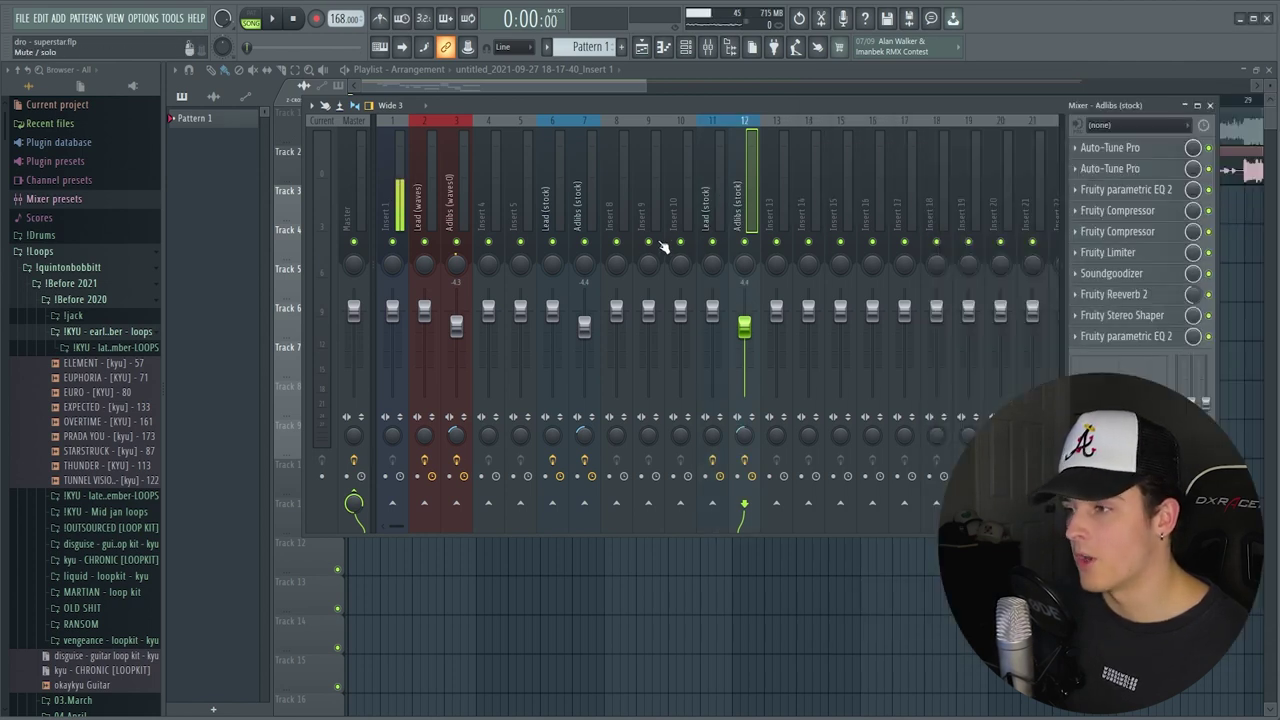
pyautogui.click(678, 338)
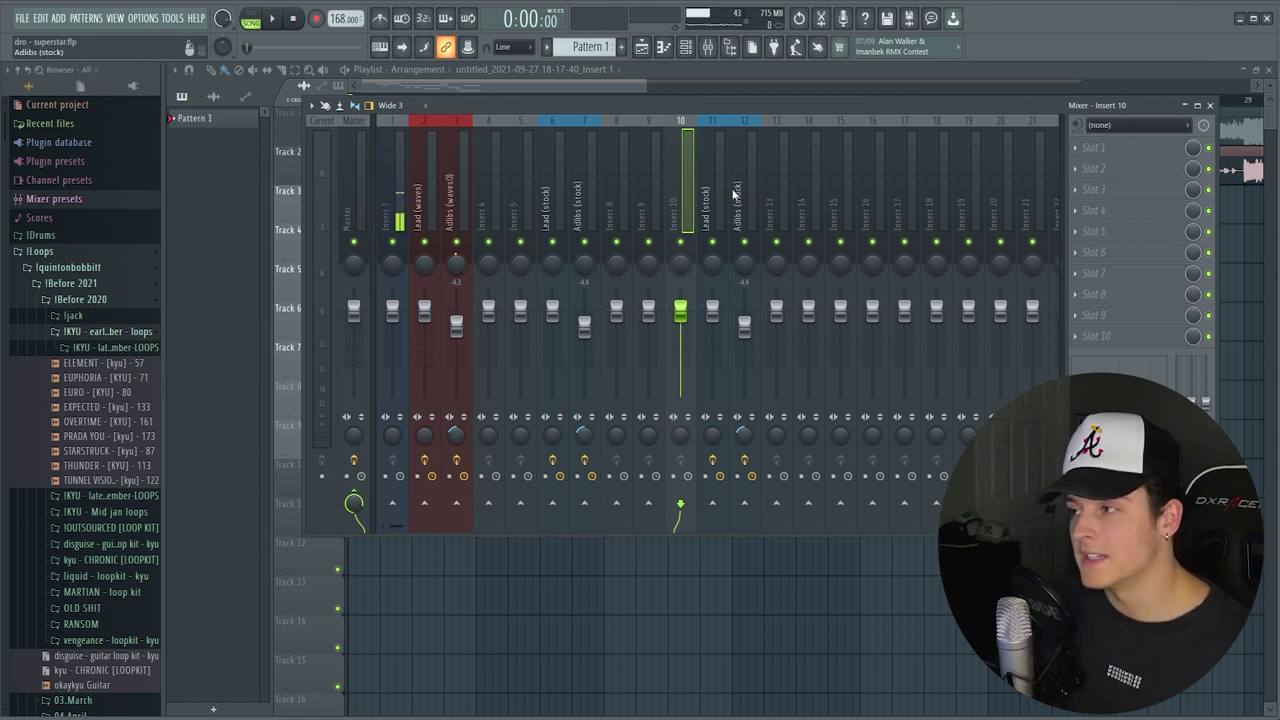
# Step: Set Input 1 as the audio source for insert 10 and the Lead (stock) insert
pyautogui.click(1110, 126)
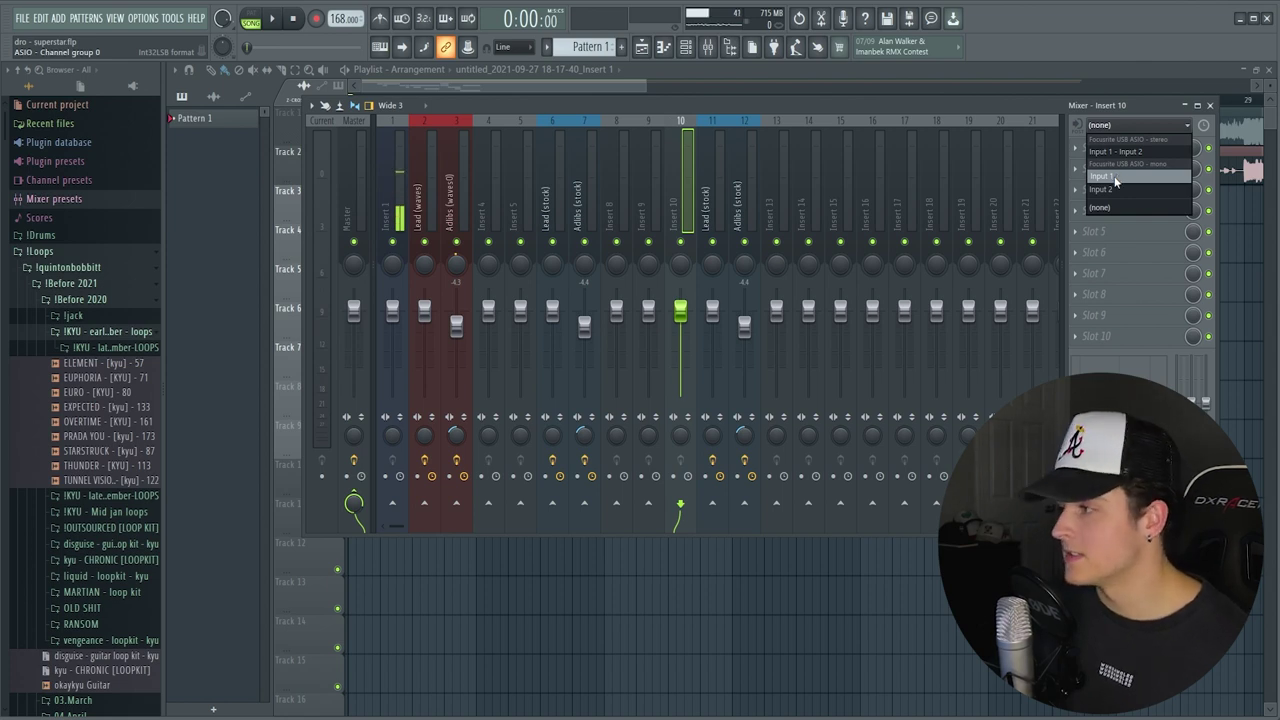
pyautogui.click(1115, 177)
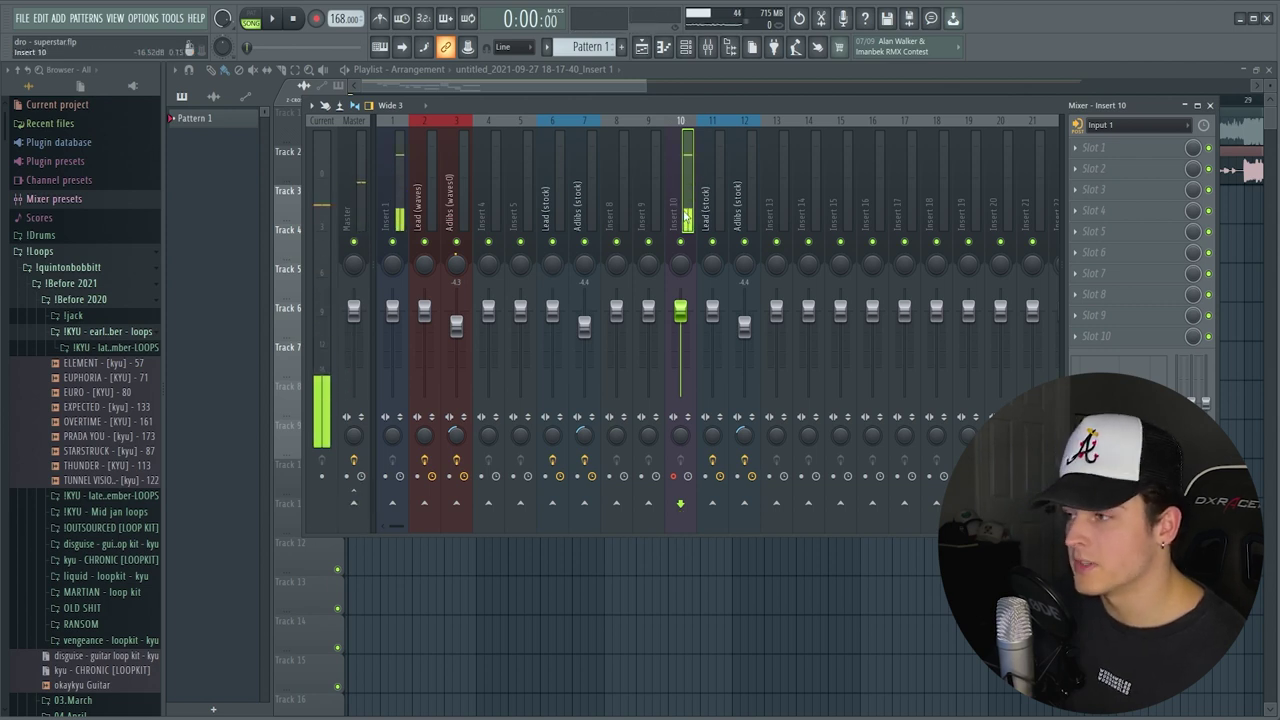
pyautogui.click(712, 205)
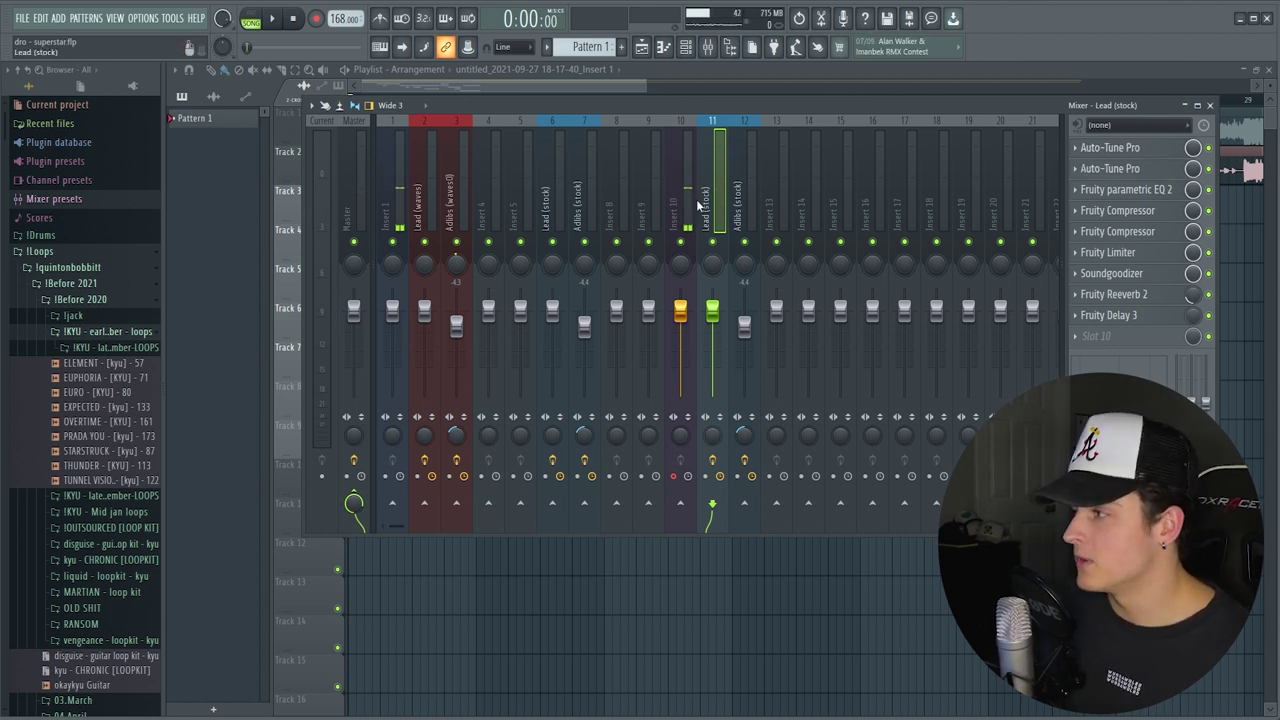
pyautogui.click(1135, 124)
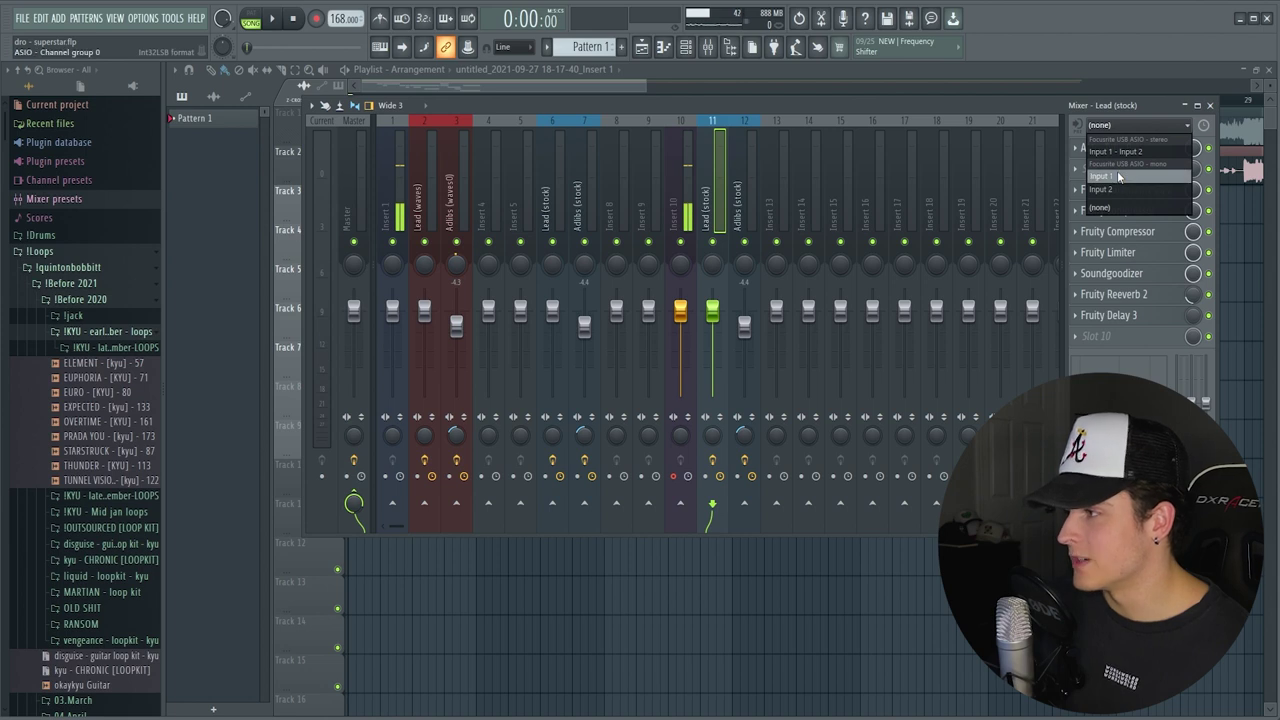
pyautogui.click(1118, 176)
# Step: Reselect insert 10, place the song position near the start, and hide the mixer
pyautogui.click(670, 151)
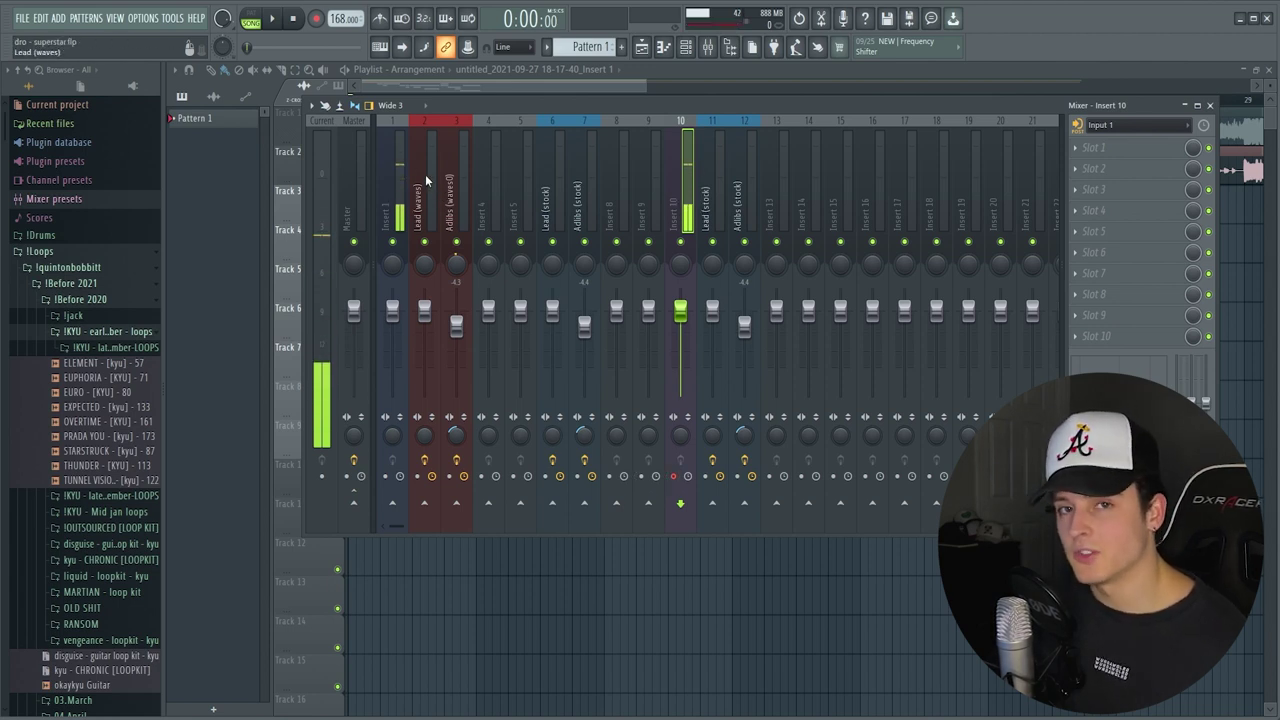
pyautogui.click(262, 48)
pyautogui.press('F9')
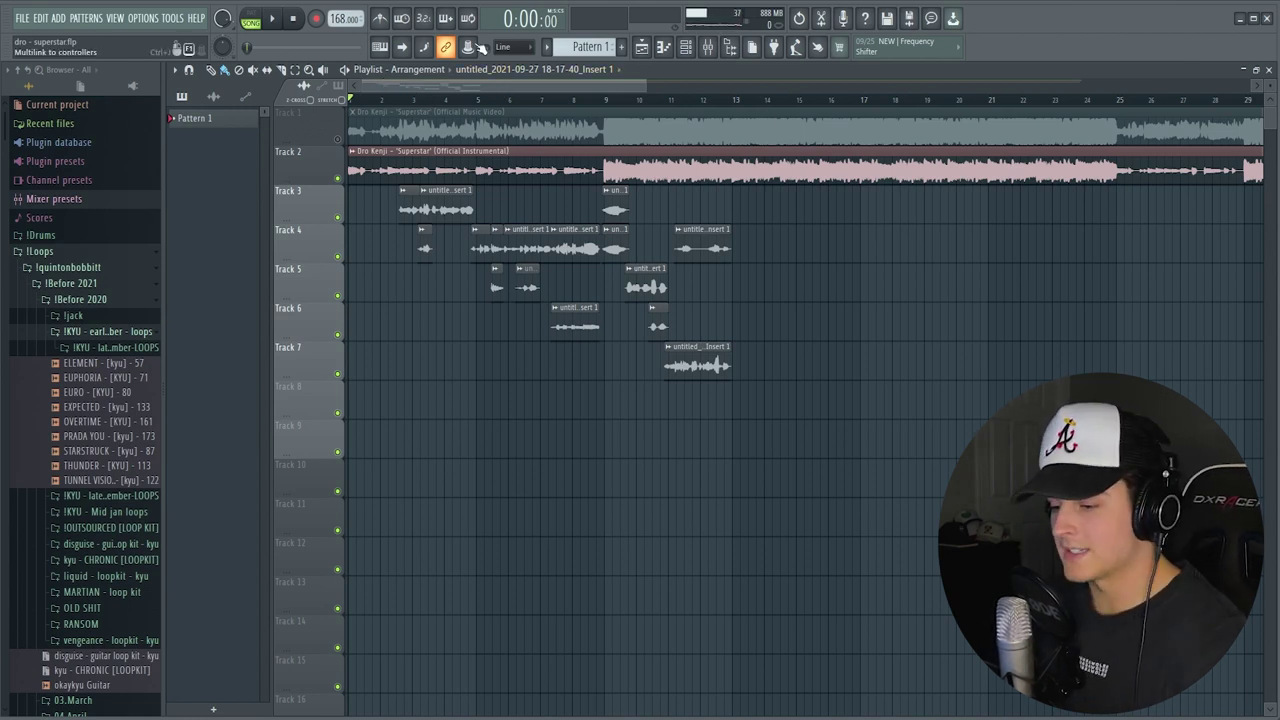
# Step: Zoom the playlist and start playing the Superstar arrangement
pyautogui.scroll(2, 409, 84)
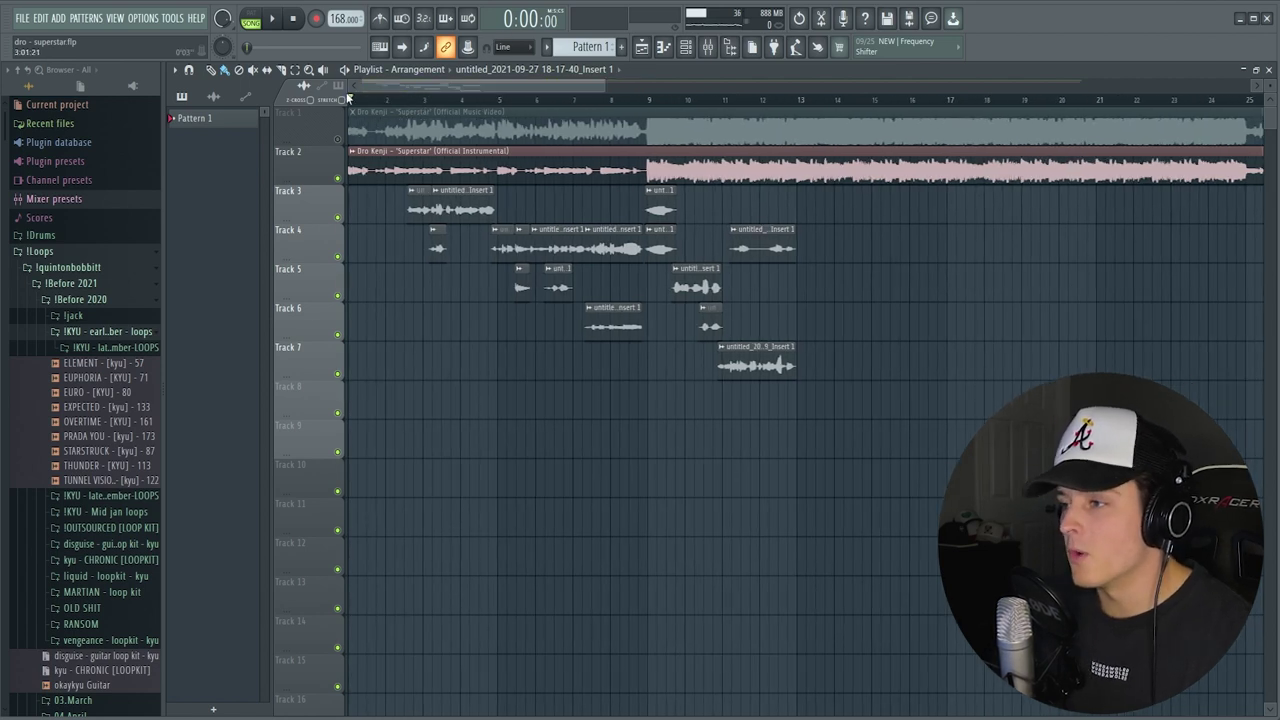
pyautogui.press('space')
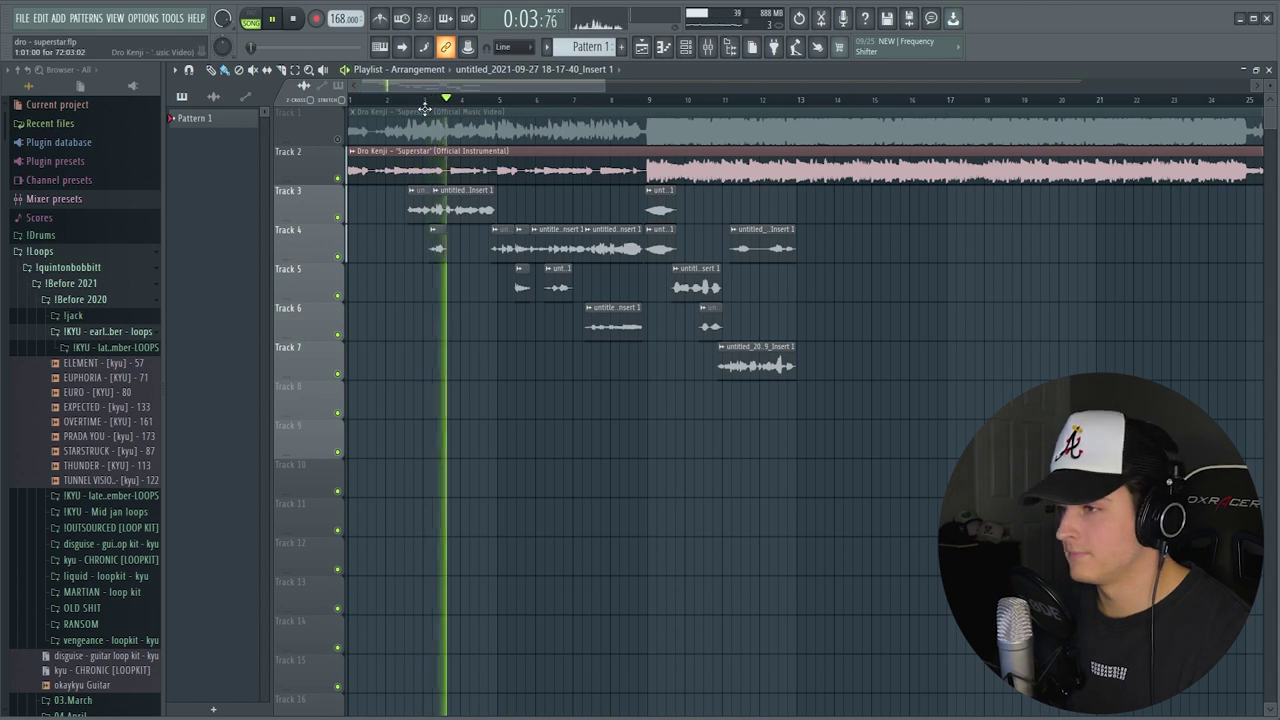
pyautogui.scroll(3, 428, 108)
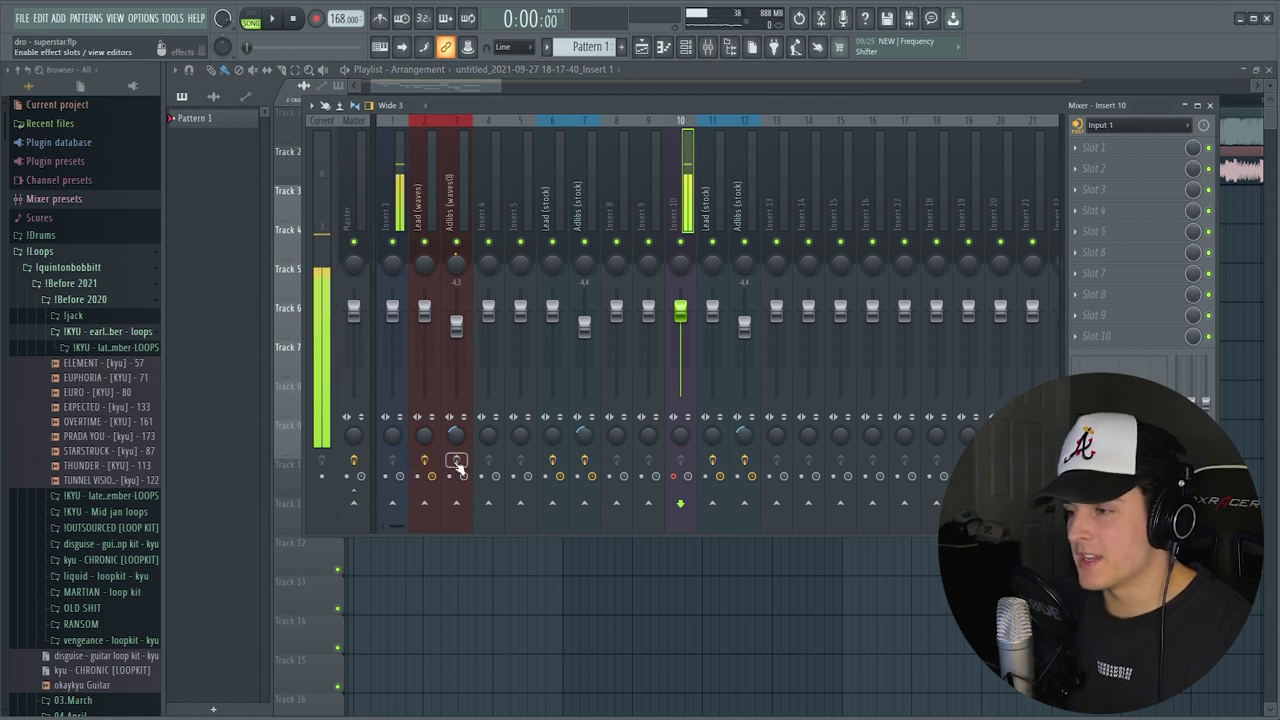
# Step: Hide the mixer, play the song from the beginning following along in the playlist, then stop
pyautogui.press('F9')
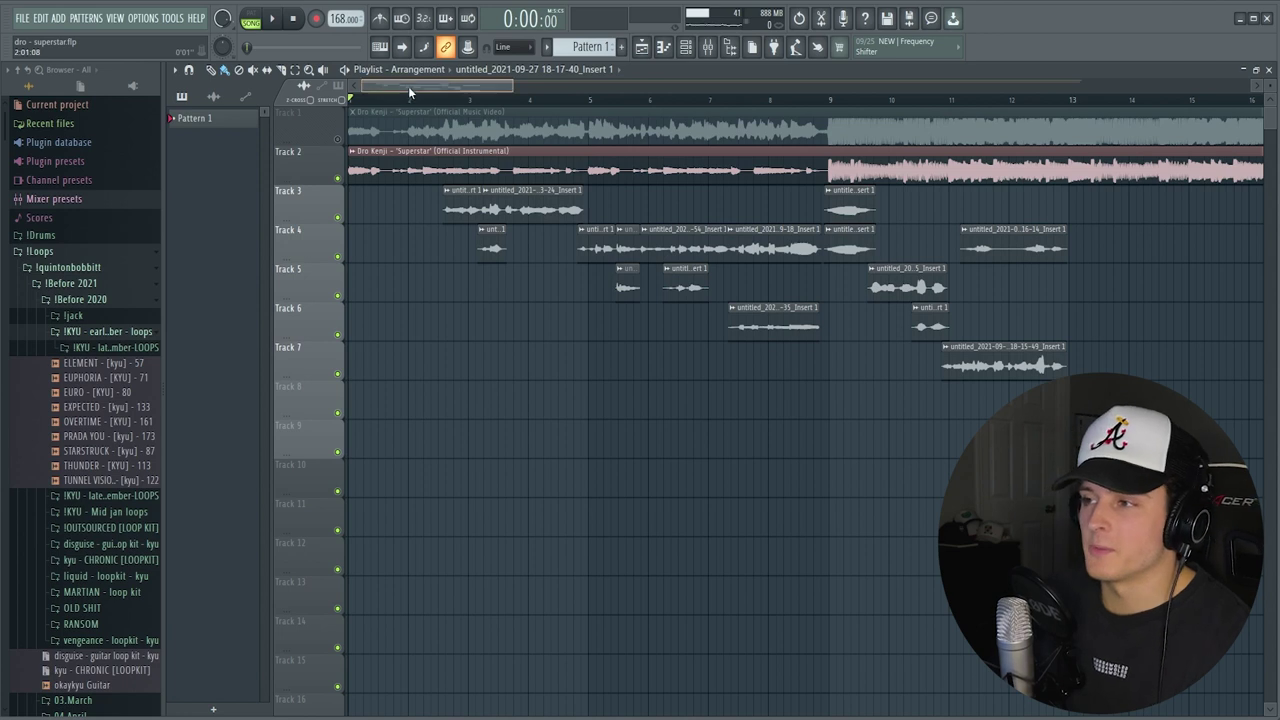
pyautogui.press('space')
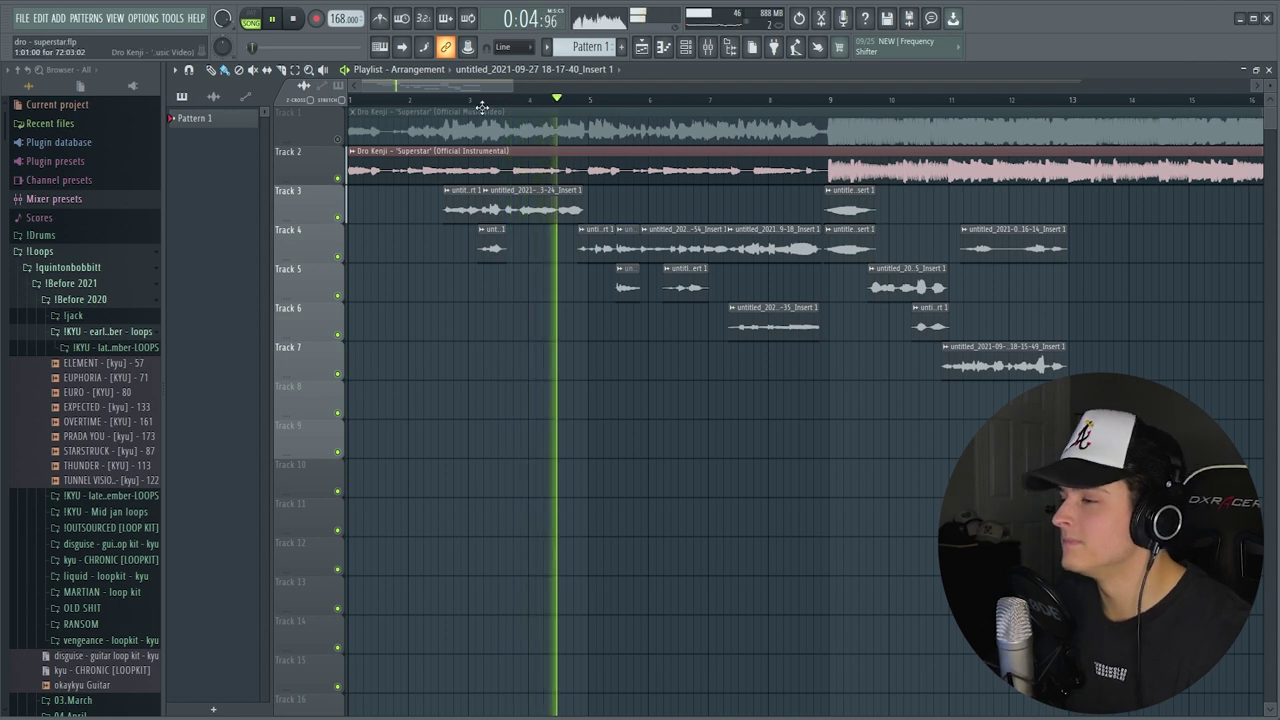
pyautogui.moveTo(471, 90); pyautogui.dragTo(486, 87)
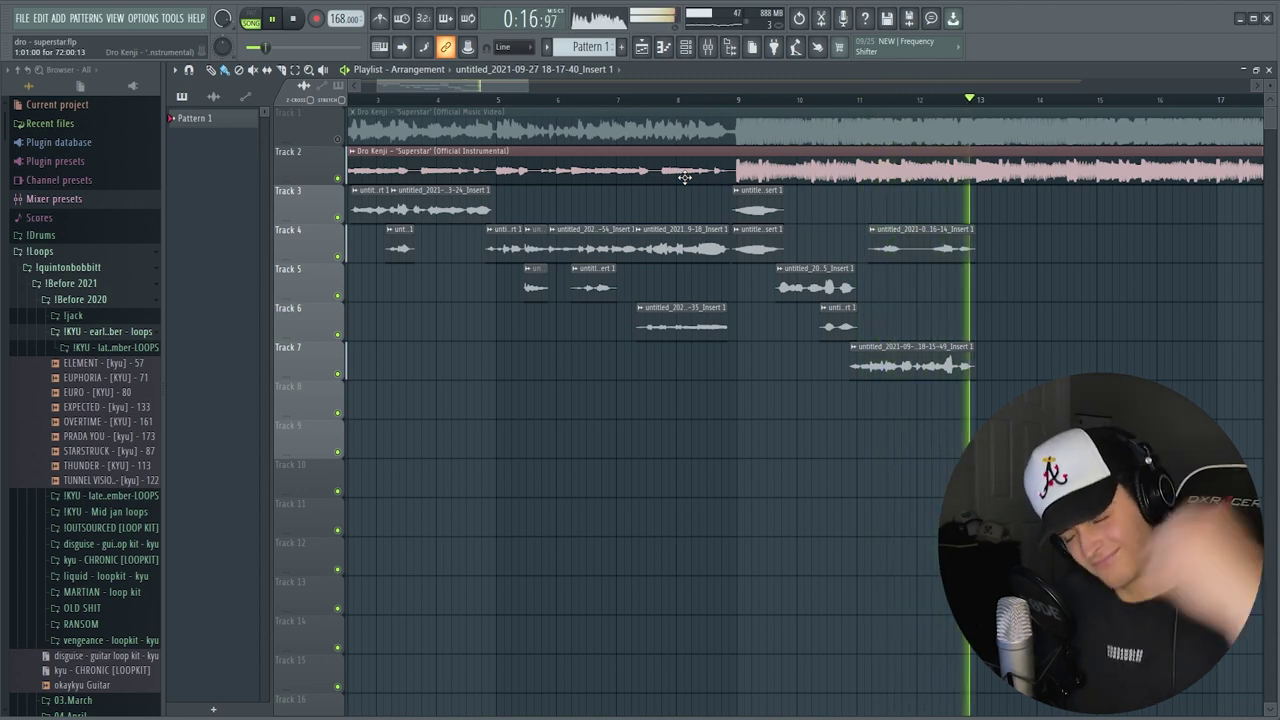
pyautogui.press('space')
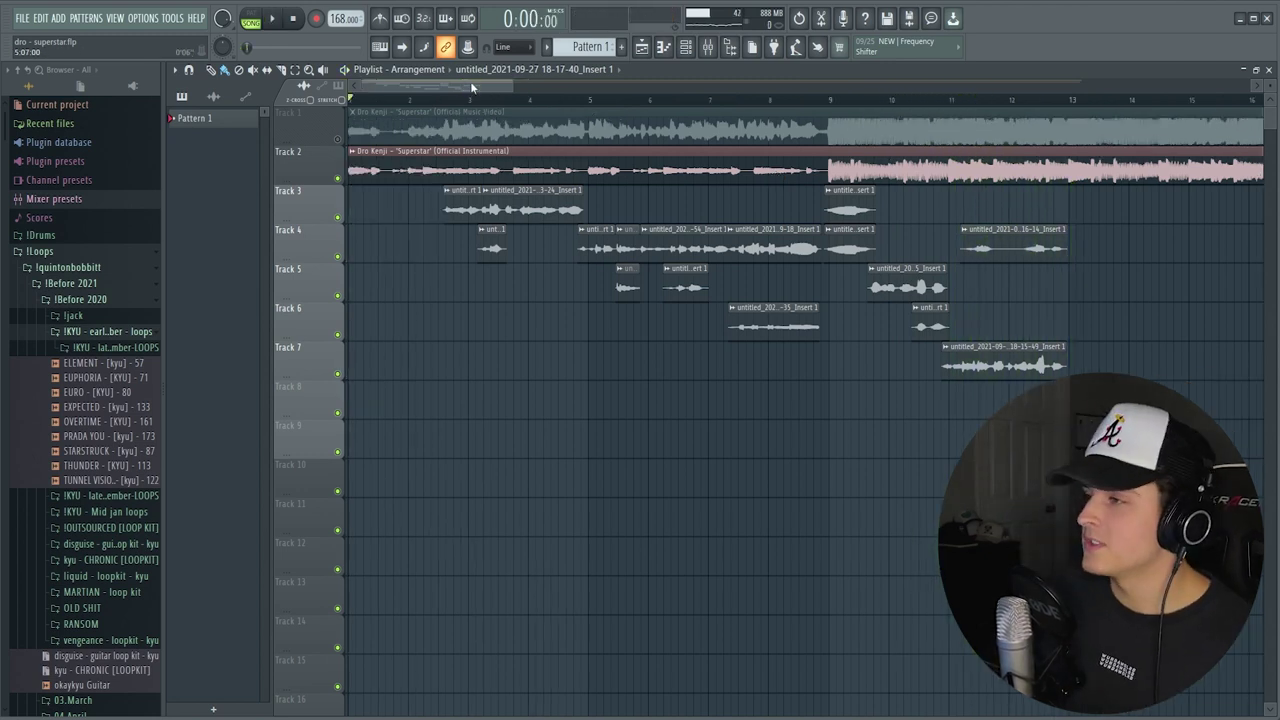
# Step: Inspect the effect chains on the Lead and Adlibs mixer inserts, then close the mixer
pyautogui.click(716, 44)
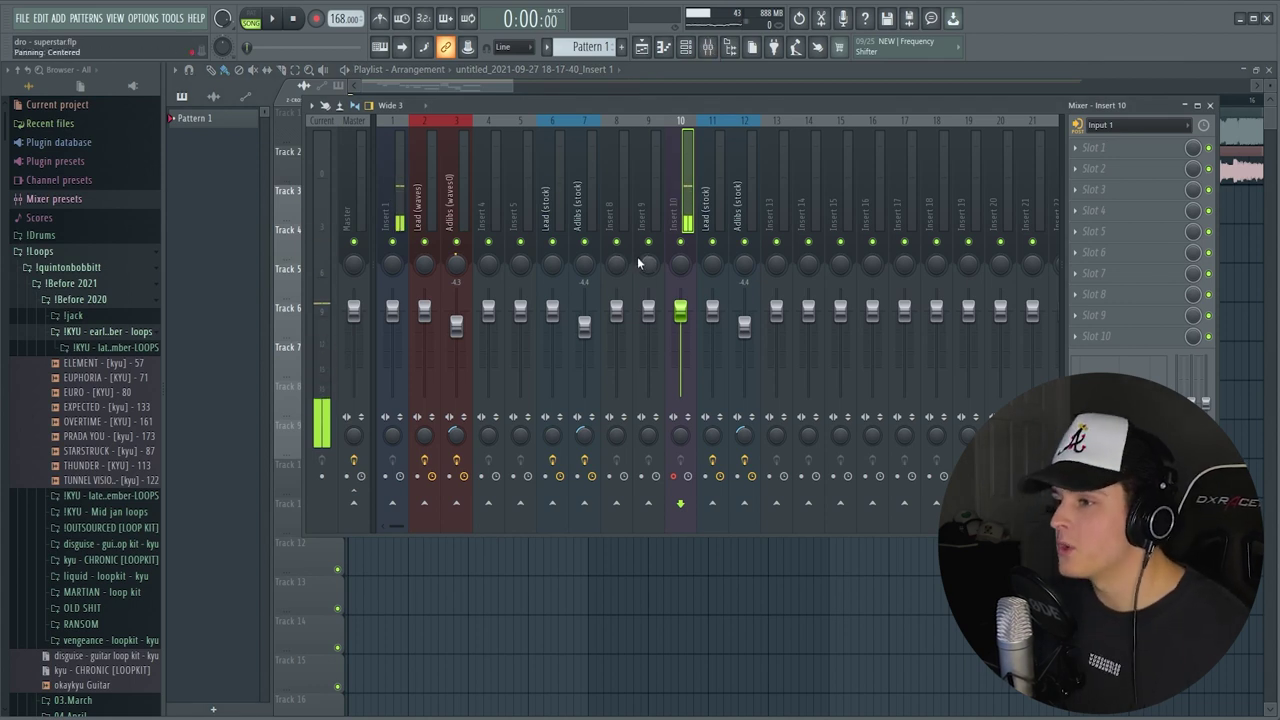
pyautogui.click(436, 218)
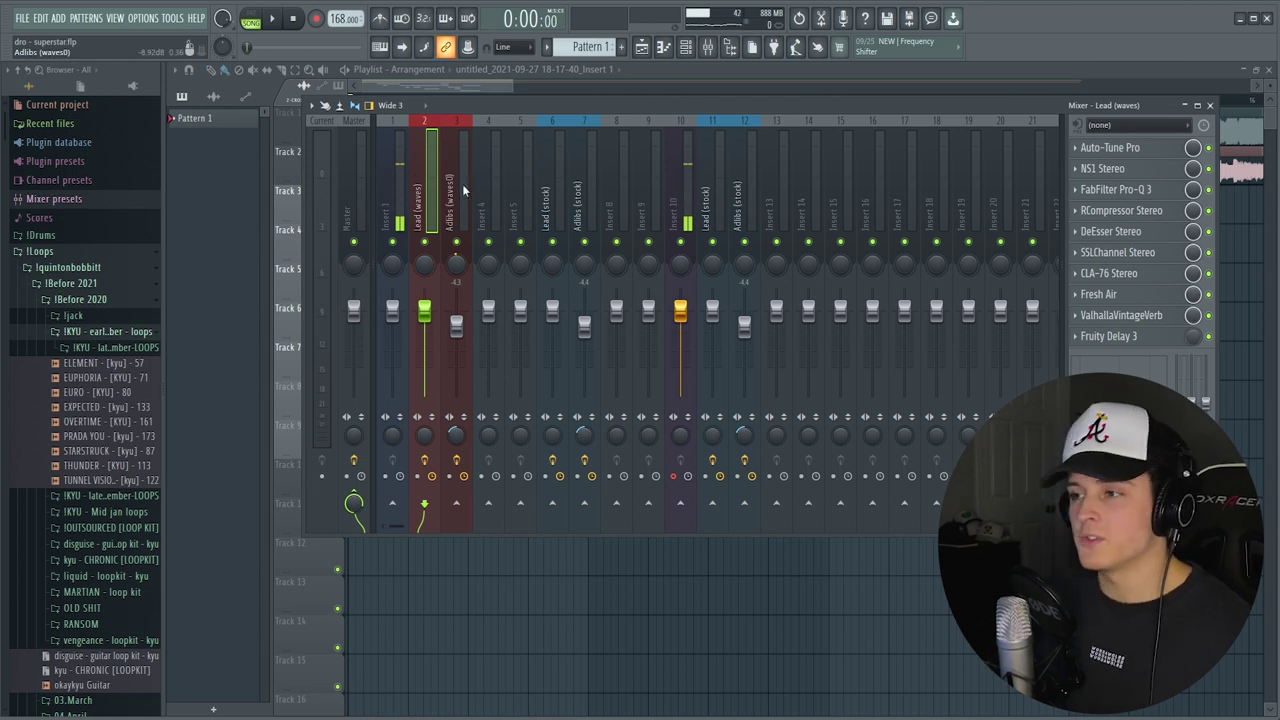
pyautogui.click(460, 228)
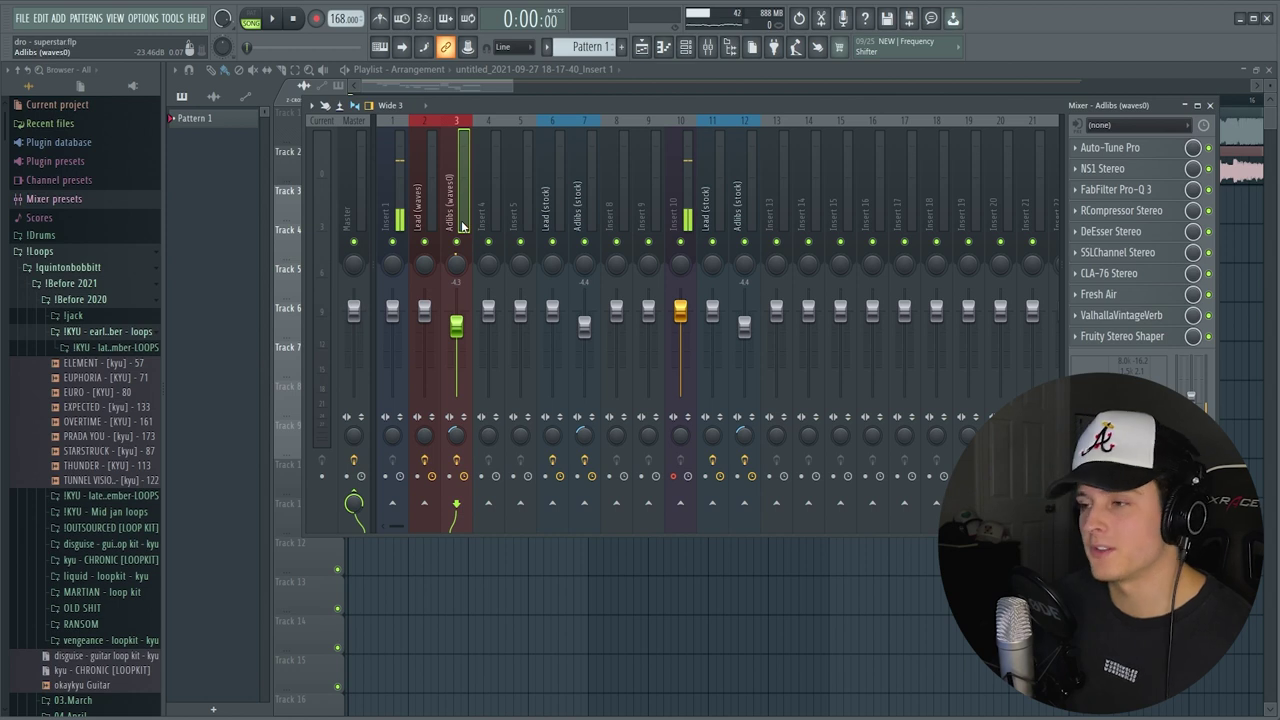
pyautogui.click(418, 85)
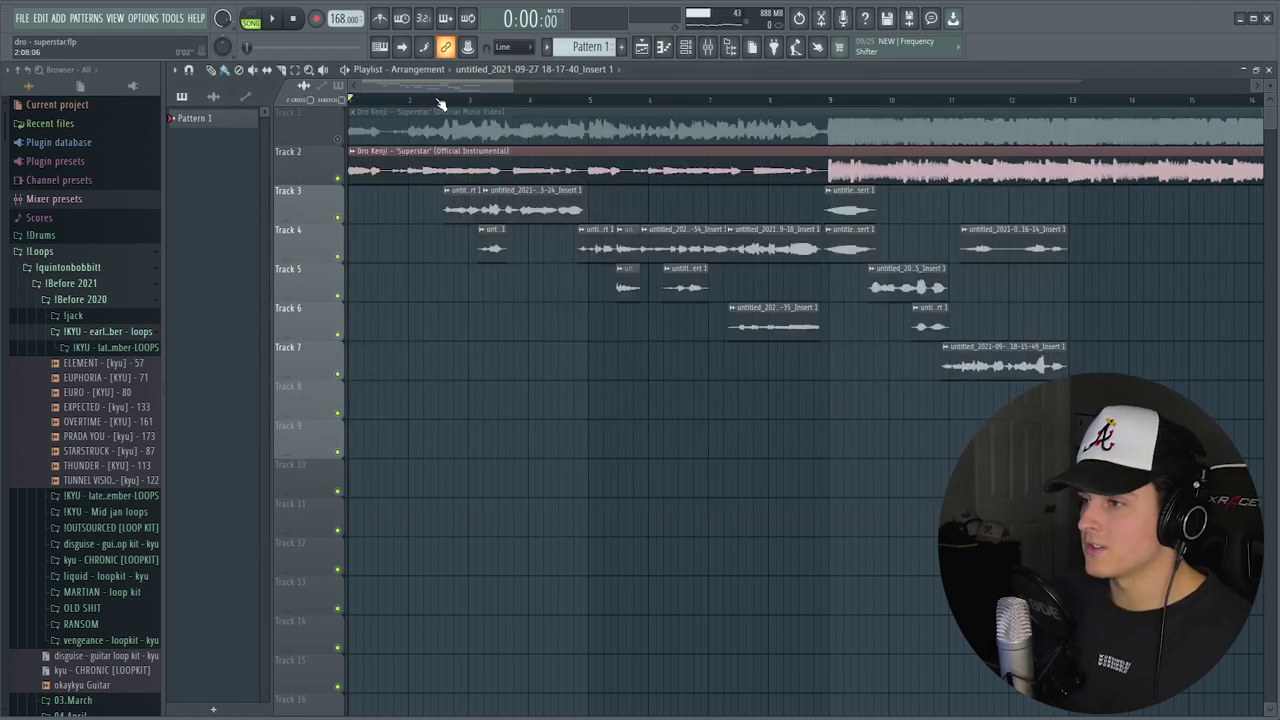
# Step: Solo Track 3 and play its vocal from near bar 2
pyautogui.click(440, 98)
pyautogui.keyDown('ctrl'); pyautogui.click(337, 217); pyautogui.keyUp('ctrl')
pyautogui.click(337, 256)
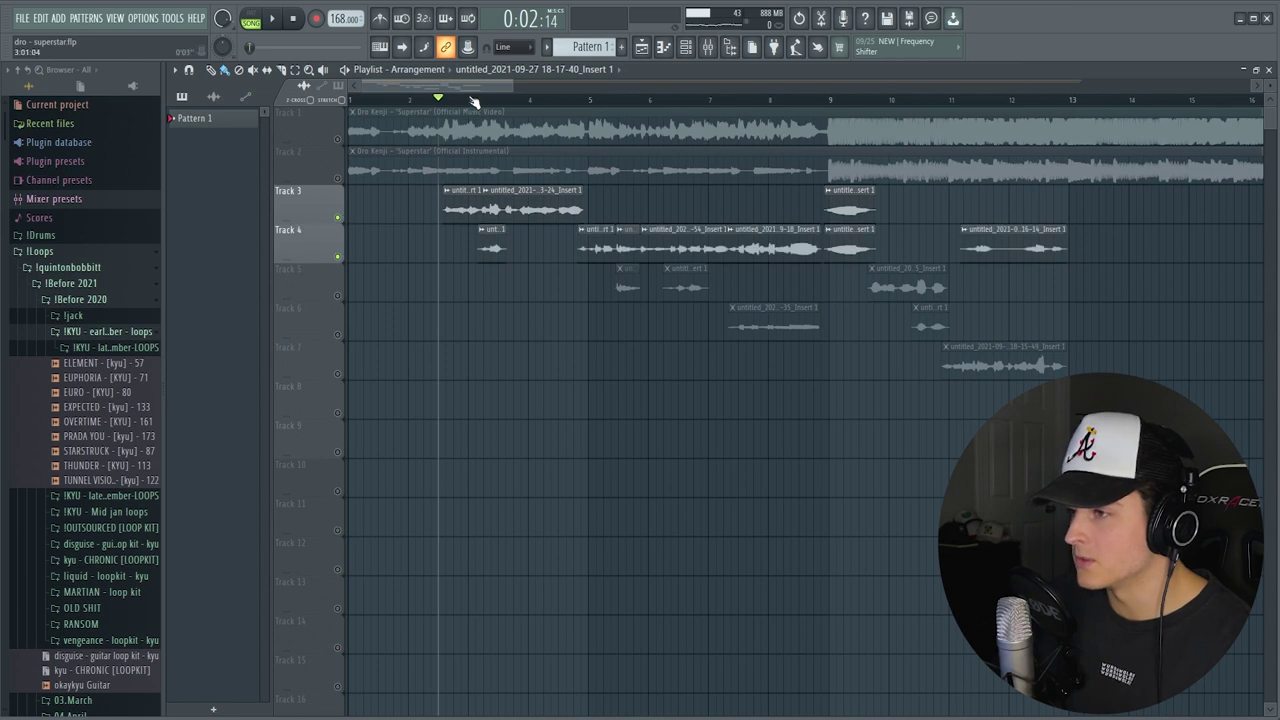
pyautogui.scroll(2, 474, 101)
pyautogui.keyDown('ctrl'); pyautogui.click(340, 222); pyautogui.keyUp('ctrl')
pyautogui.press('space')
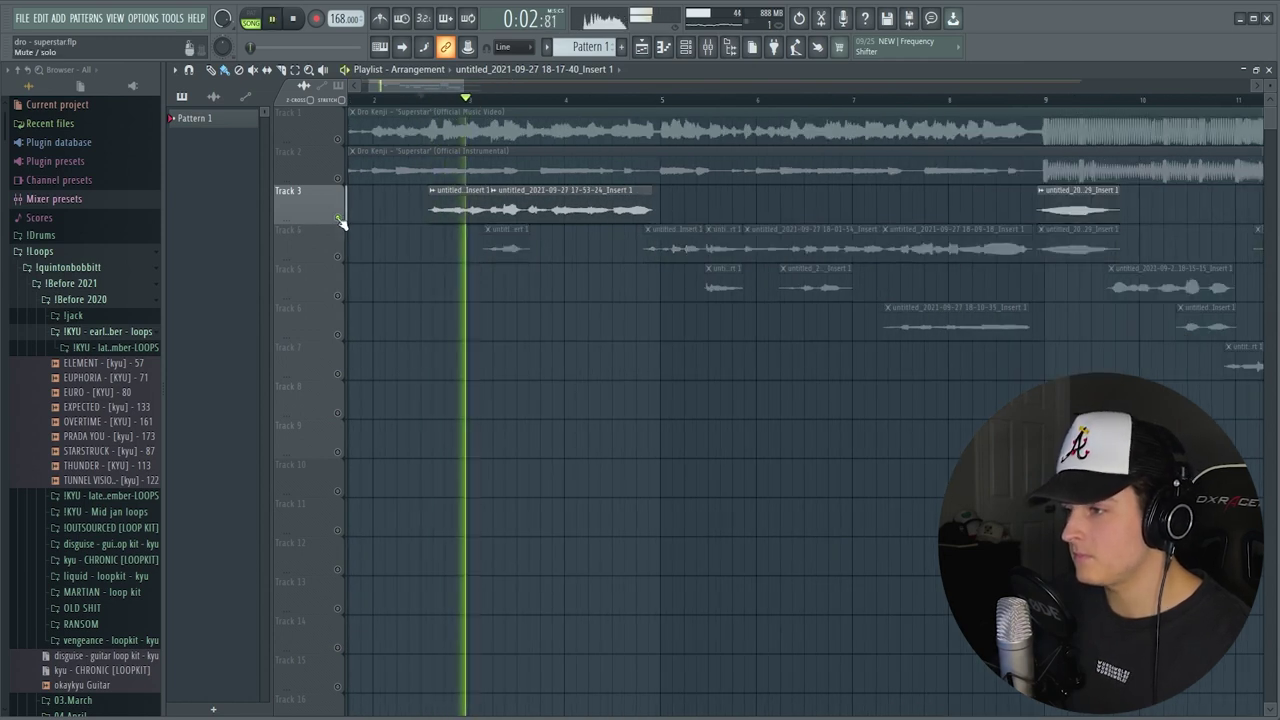
pyautogui.press('space')
# Step: Play Track 4 alone from near bar 3, then Tracks 3 and 4 together from bar 2
pyautogui.keyDown('ctrl'); pyautogui.click(337, 256); pyautogui.keyUp('ctrl')
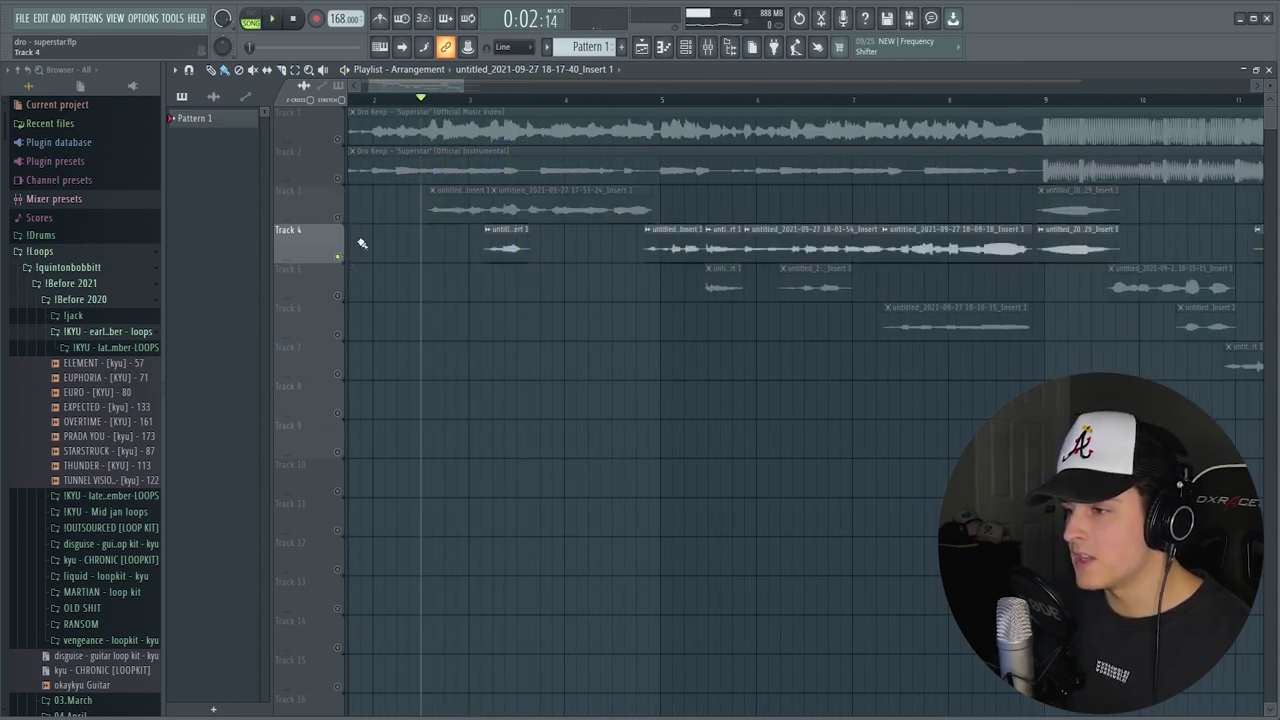
pyautogui.click(484, 101)
pyautogui.press('space')
pyautogui.press('space')
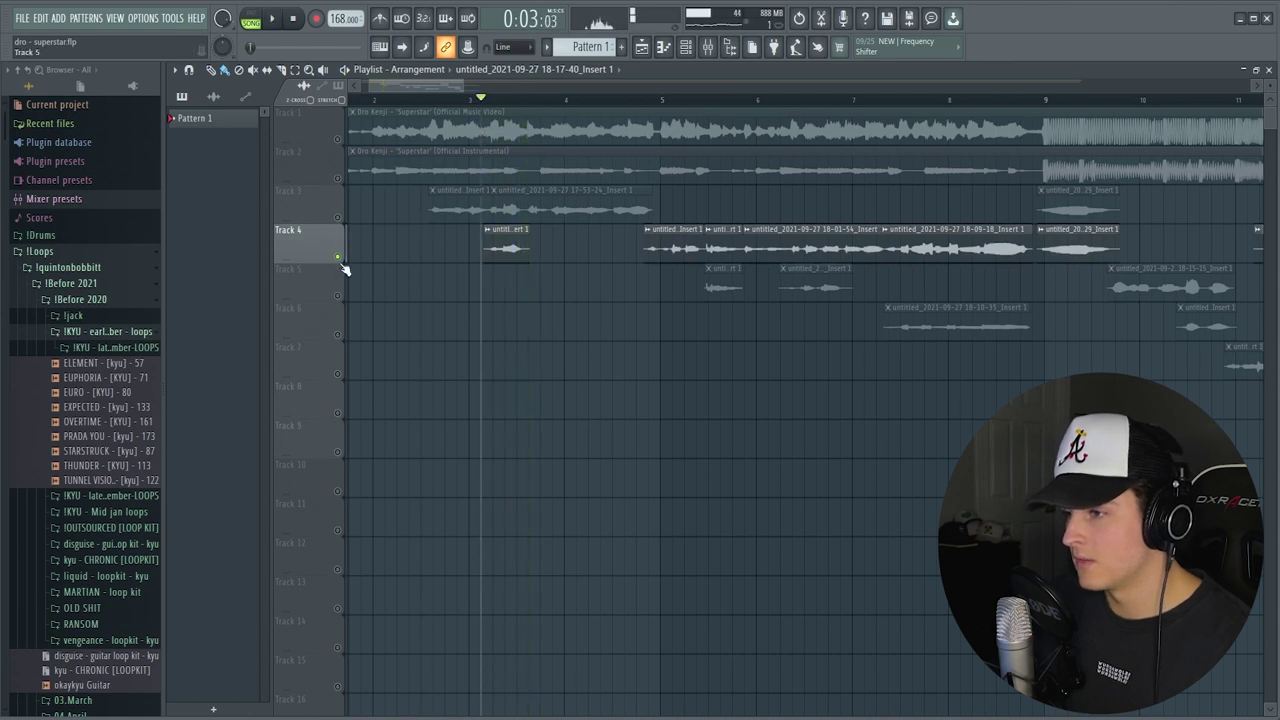
pyautogui.click(338, 218)
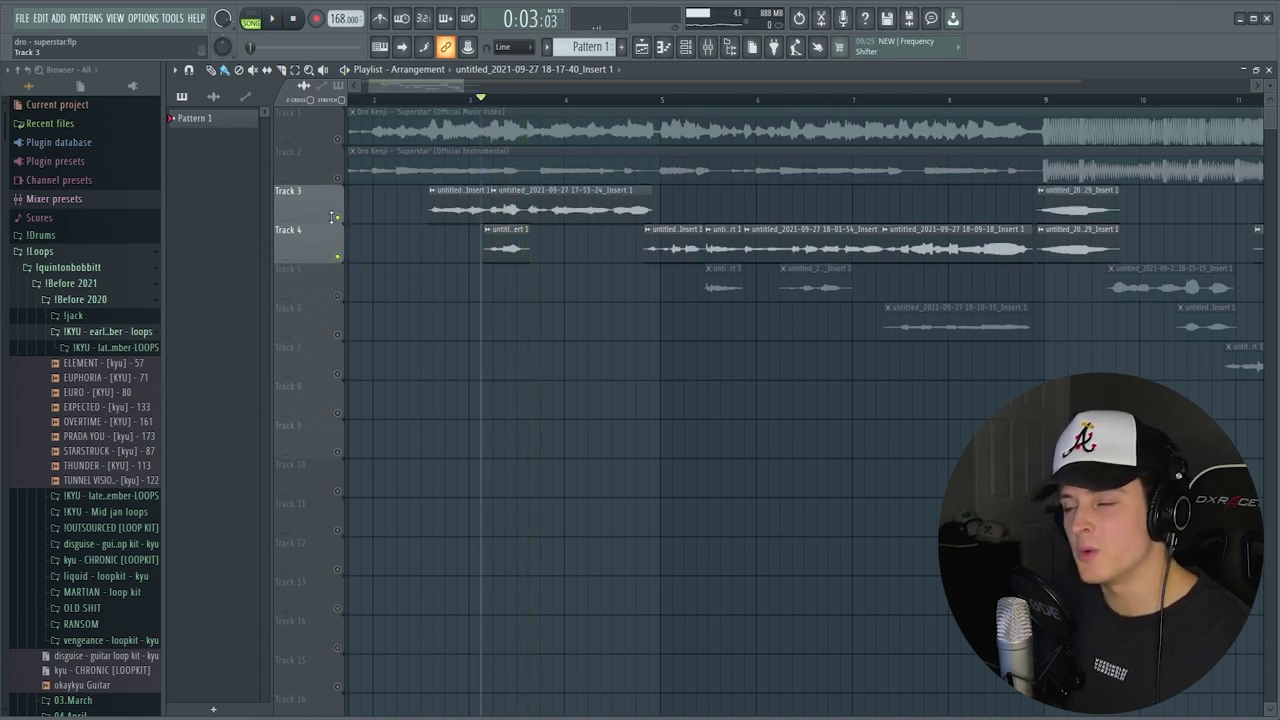
pyautogui.click(431, 101)
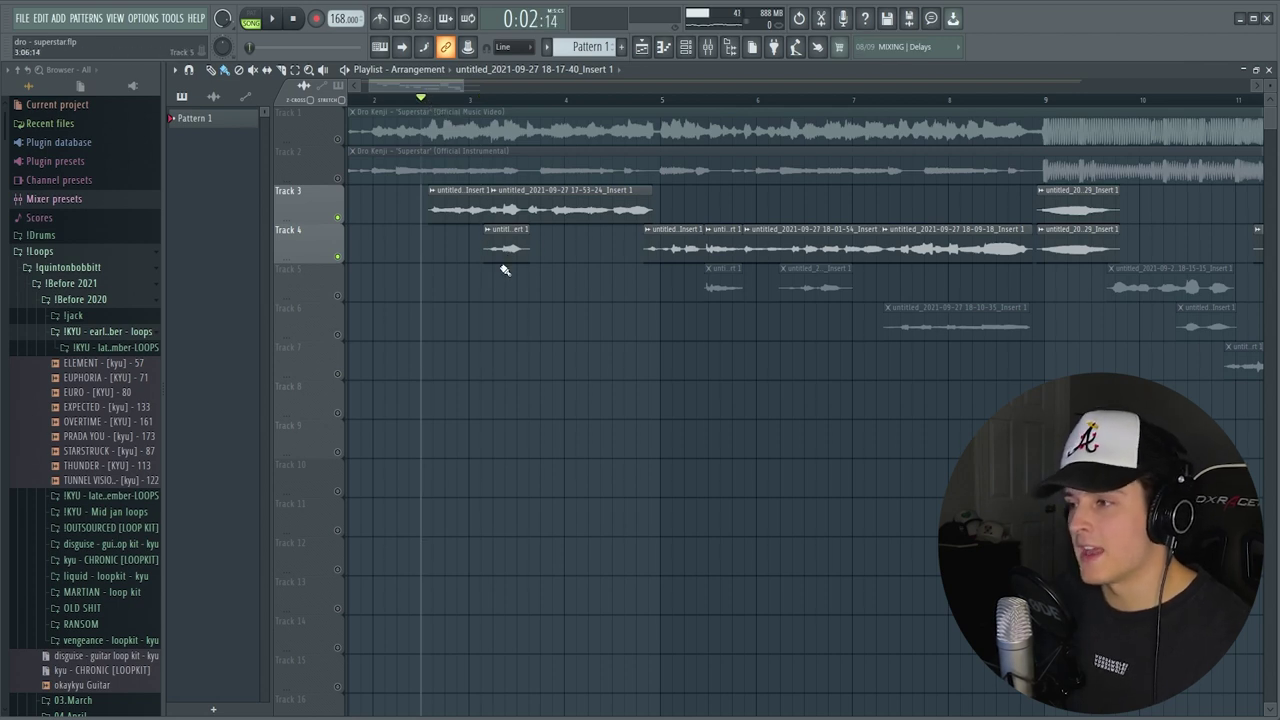
pyautogui.press('space')
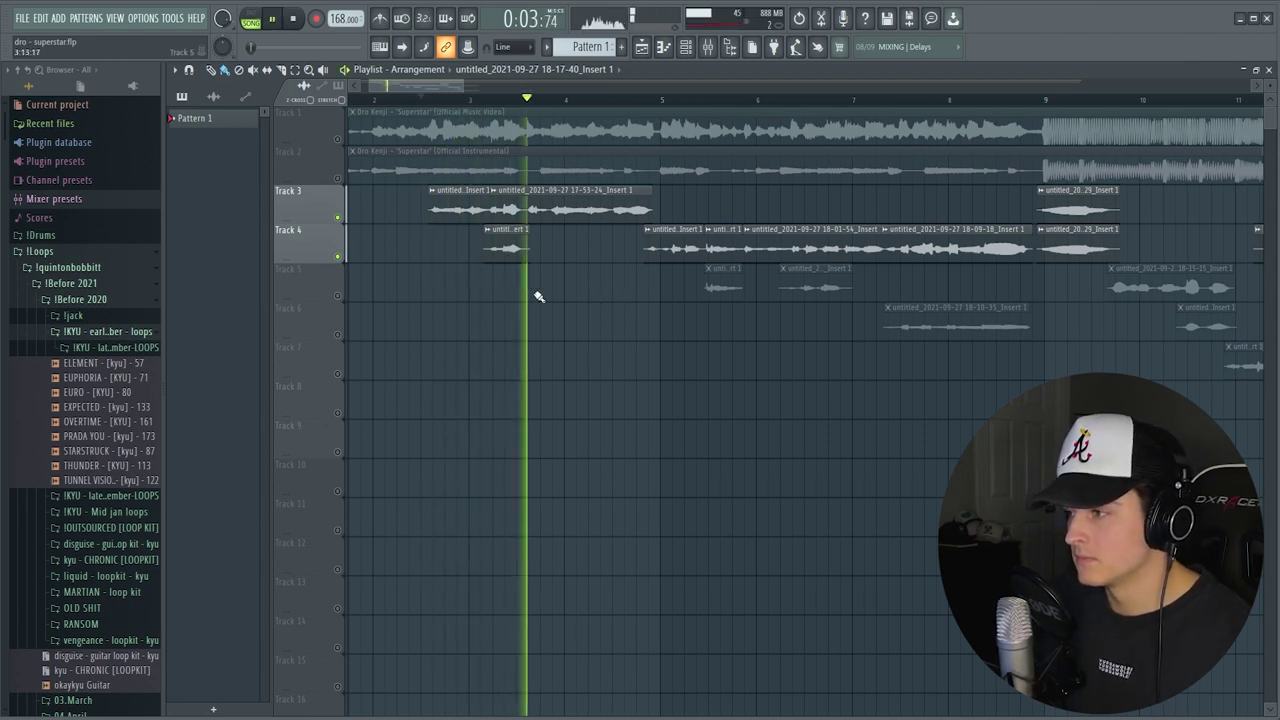
pyautogui.press('space')
# Step: Unmute Tracks 5 and 6 and play from near bar 5
pyautogui.moveTo(410, 96); pyautogui.dragTo(425, 101)
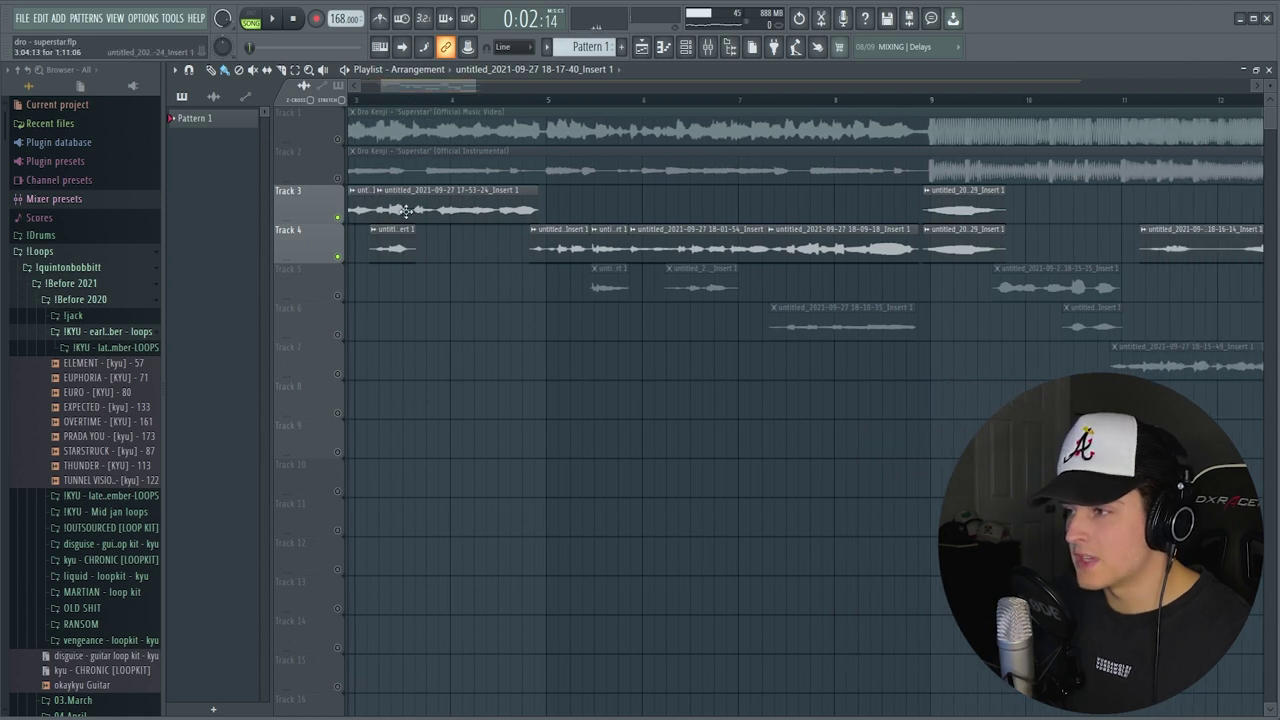
pyautogui.click(340, 295)
pyautogui.click(585, 100)
pyautogui.press('space')
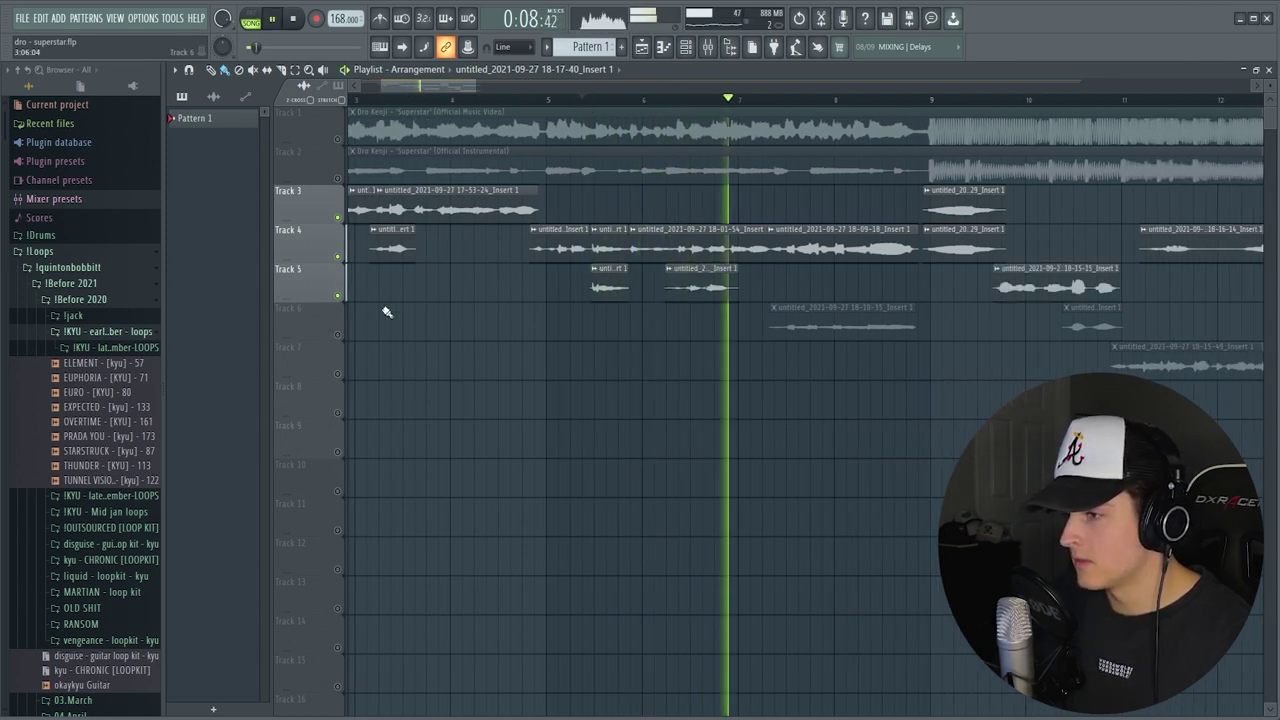
pyautogui.click(339, 334)
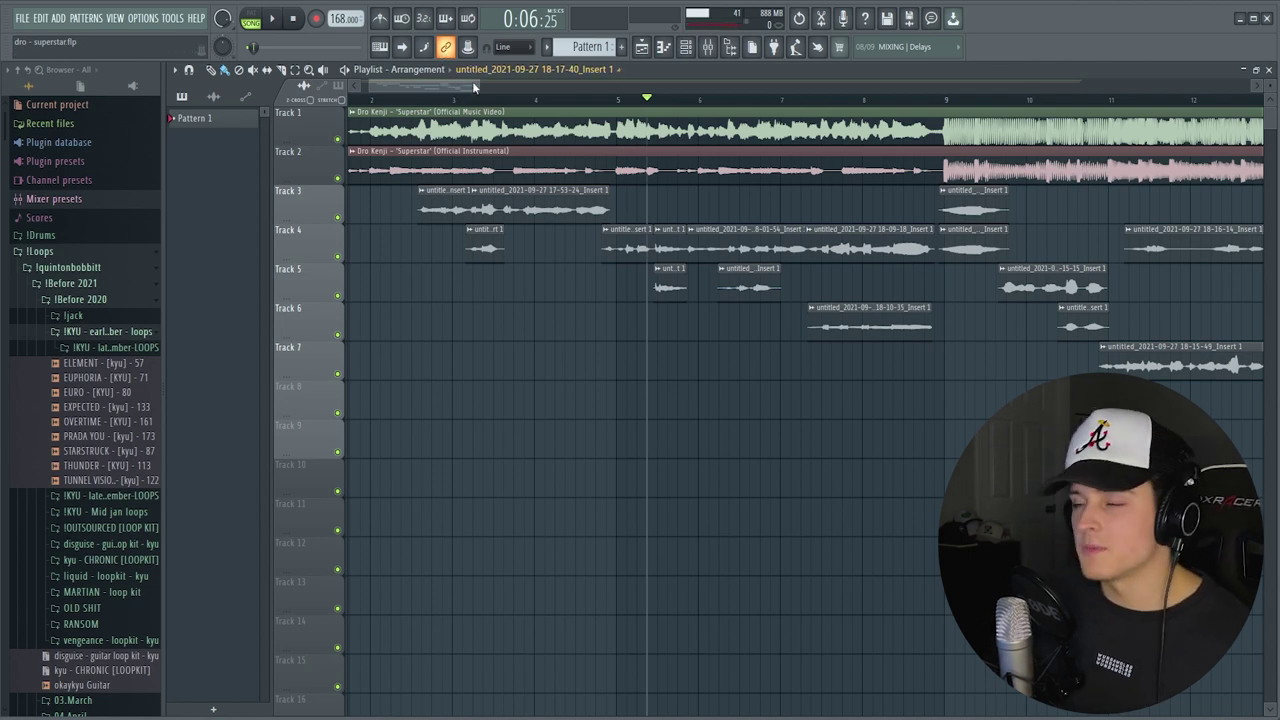
# Step: Scroll the playlist view to review the unmuted vocal tracks 3 through 7
pyautogui.scroll(-4, 460, 100)
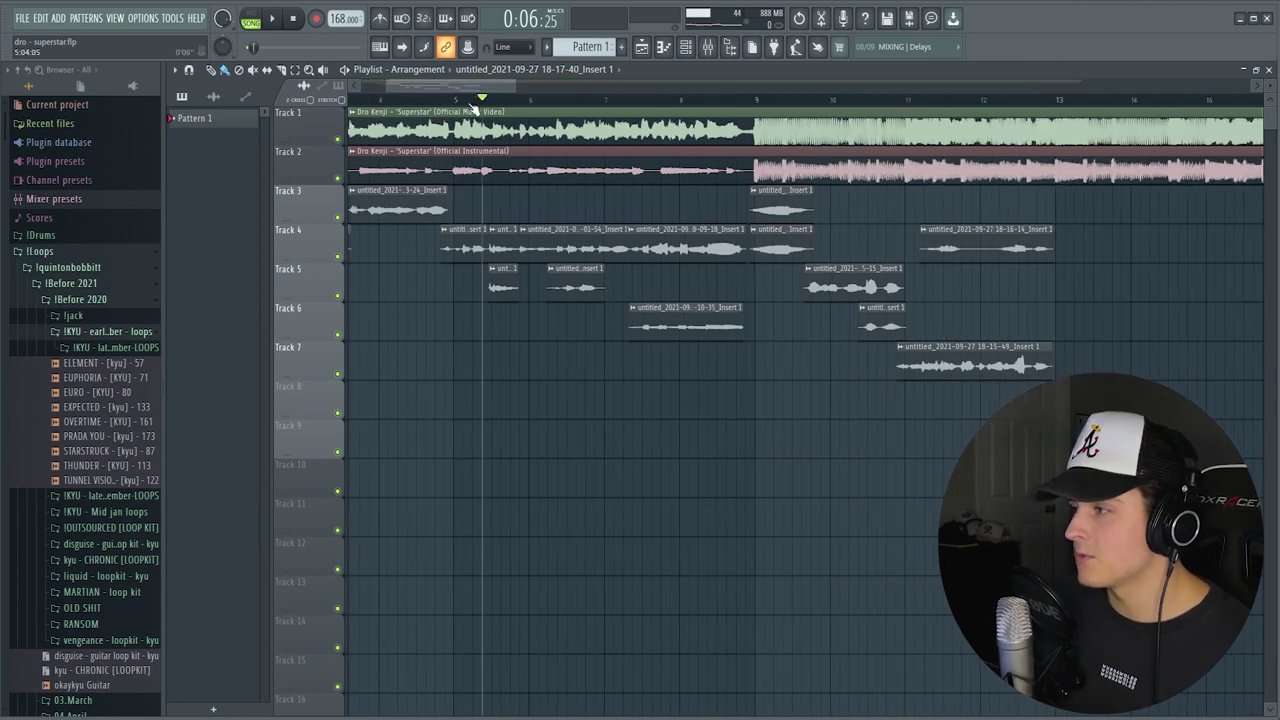
# Step: Play the full arrangement from around bar 6, zooming the playlist out while listening
pyautogui.moveTo(478, 92); pyautogui.dragTo(414, 90)
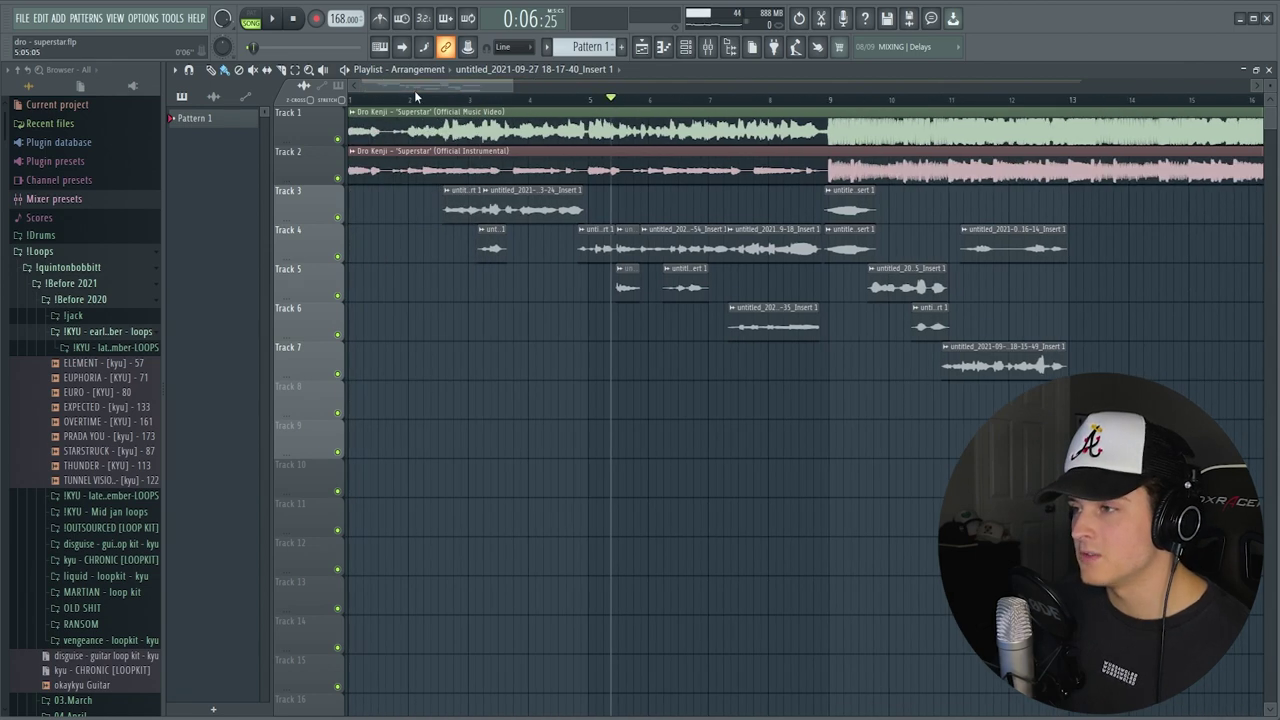
pyautogui.click(667, 101)
pyautogui.press('space')
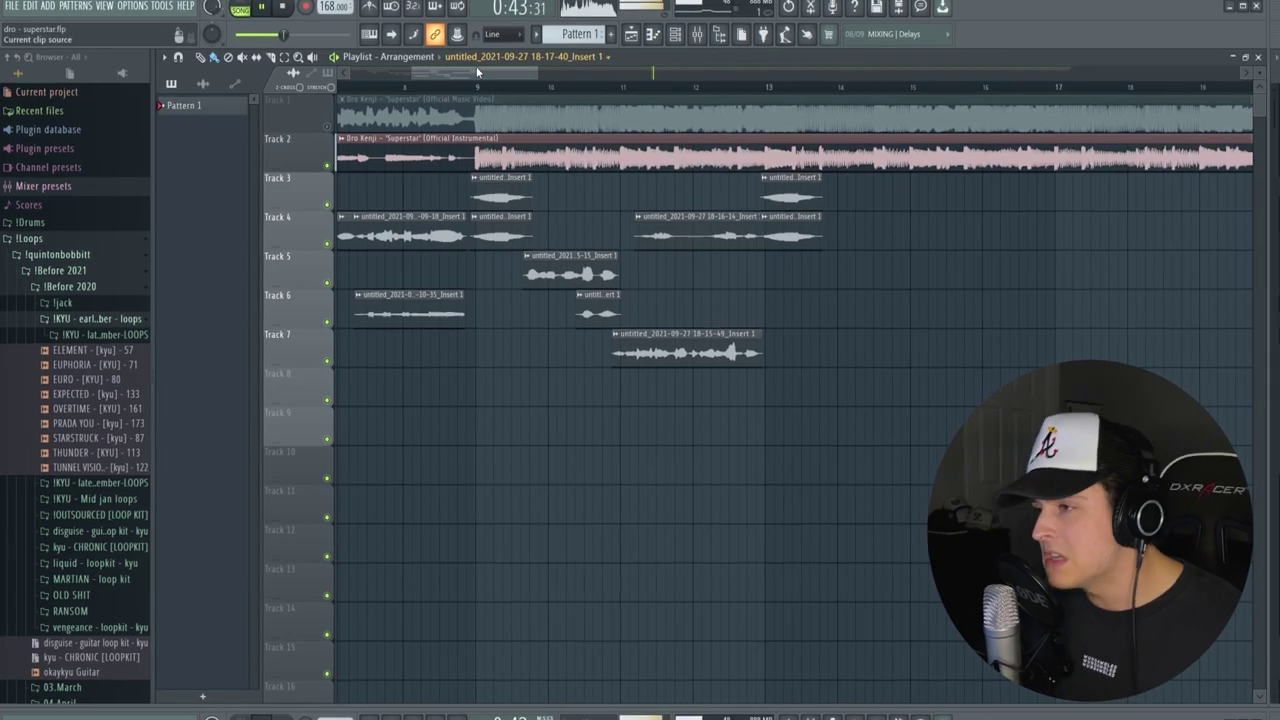
pyautogui.scroll(-3, 490, 100)
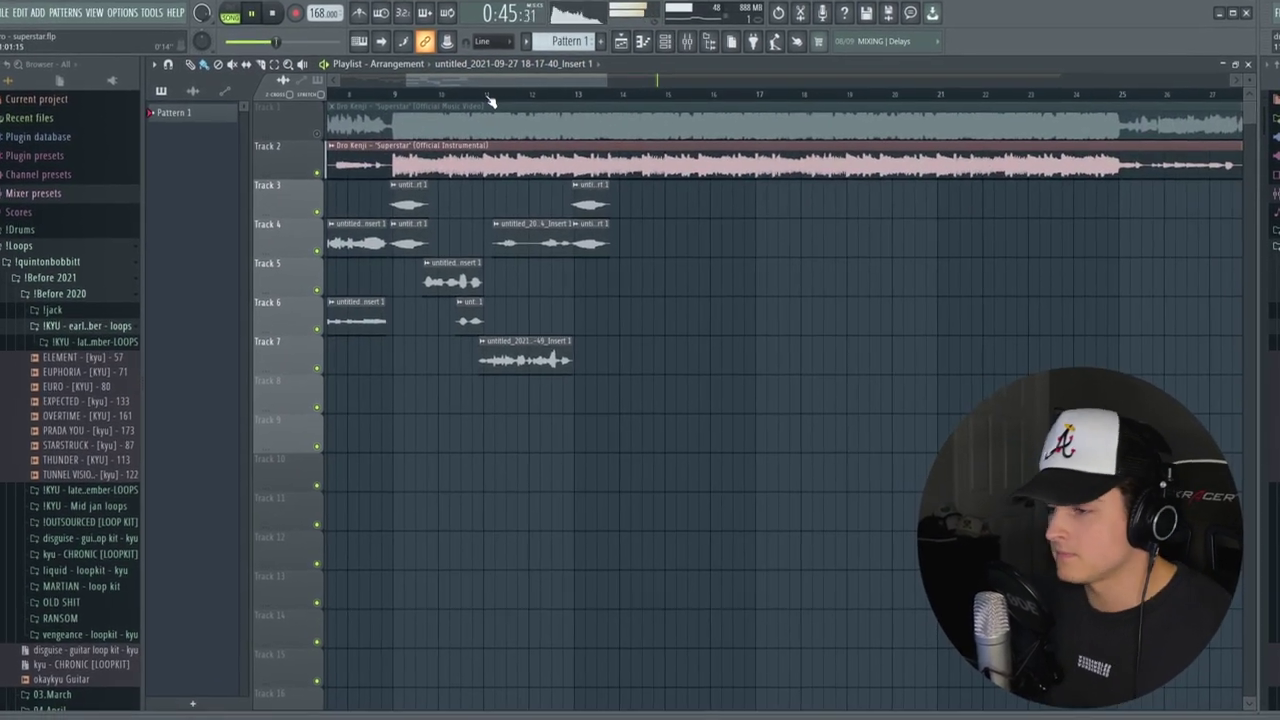
pyautogui.scroll(-1, 468, 116)
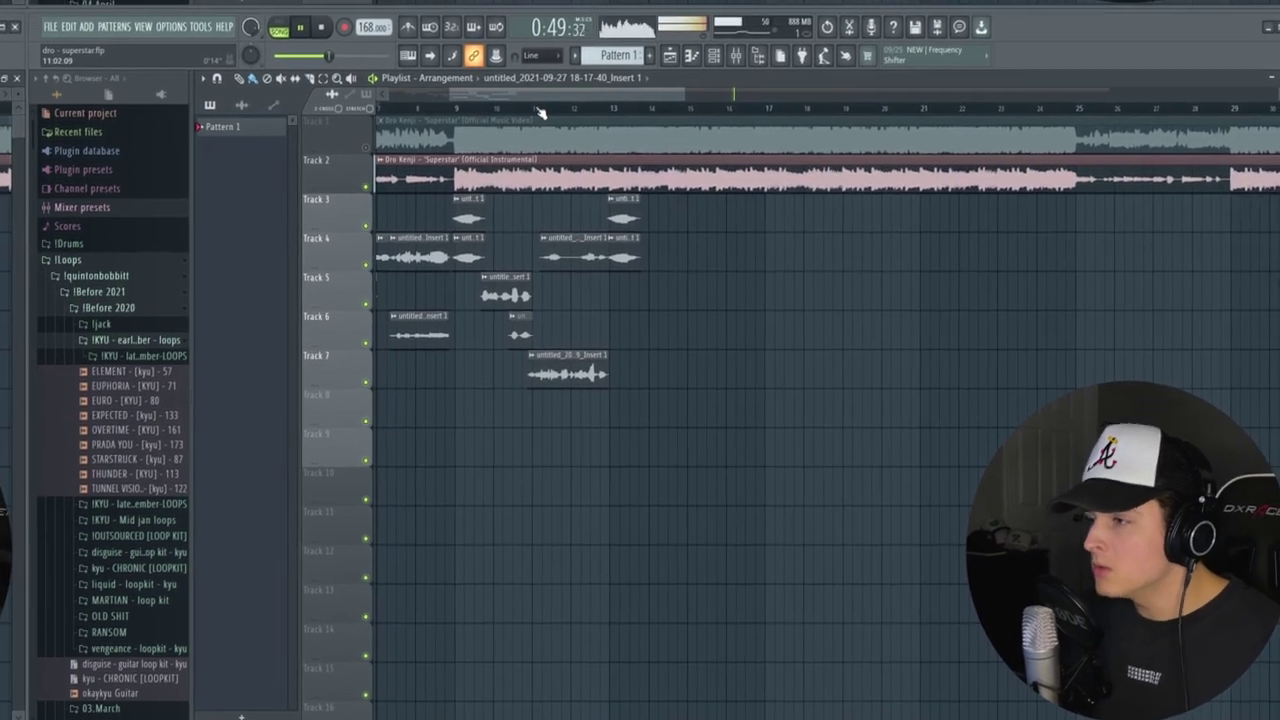
pyautogui.scroll(-3, 550, 108)
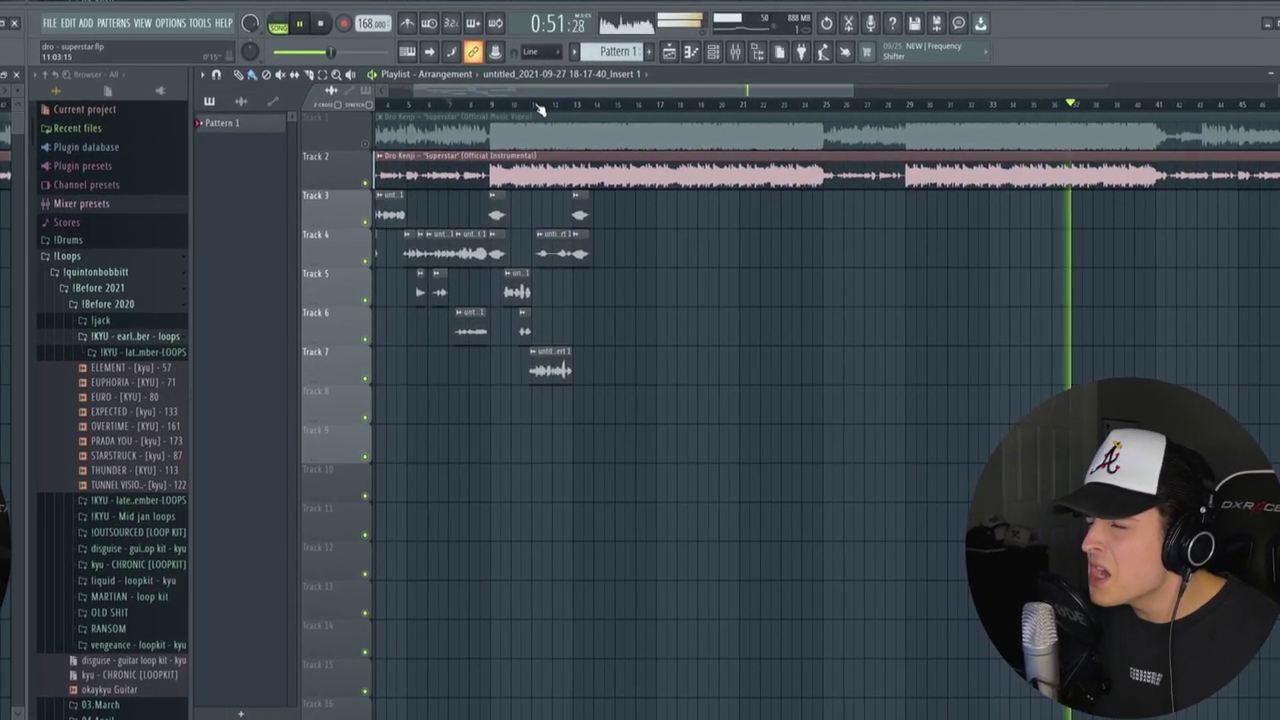